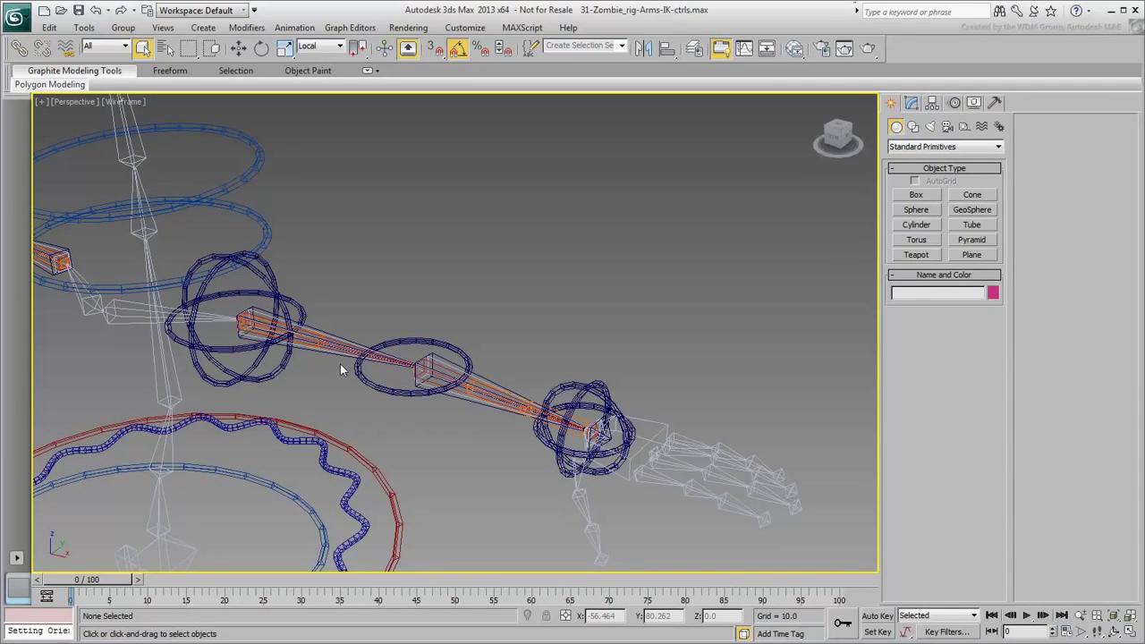
Select the left arm's three IK bones and isolate them
scroll(283, 356, "up", 6)
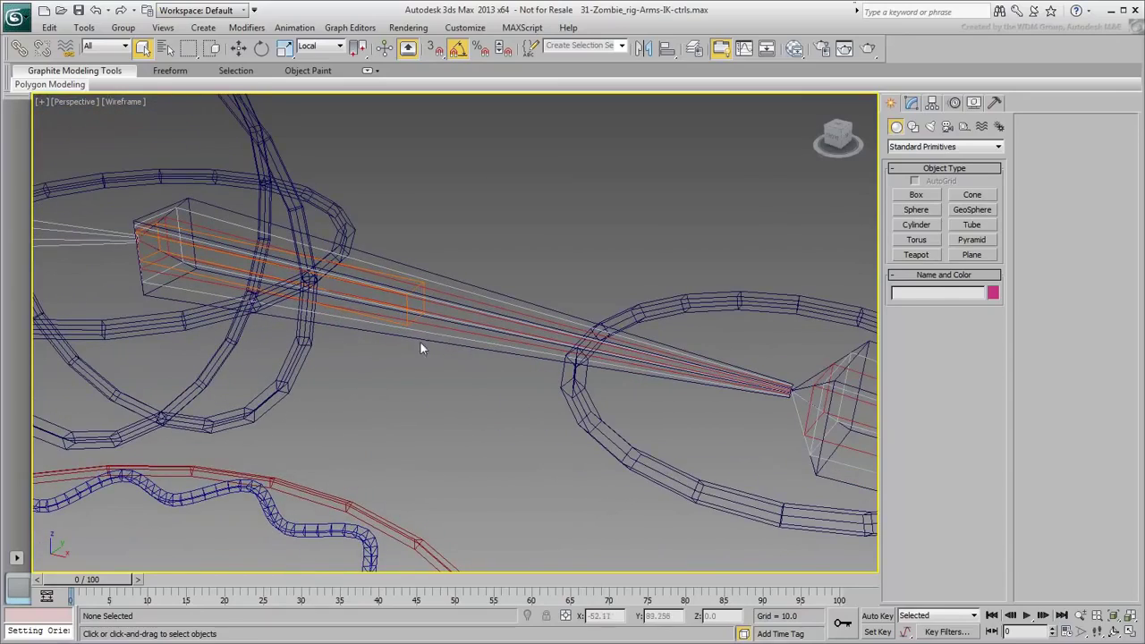
double_click(432, 325)
scroll(475, 409, "down", 6)
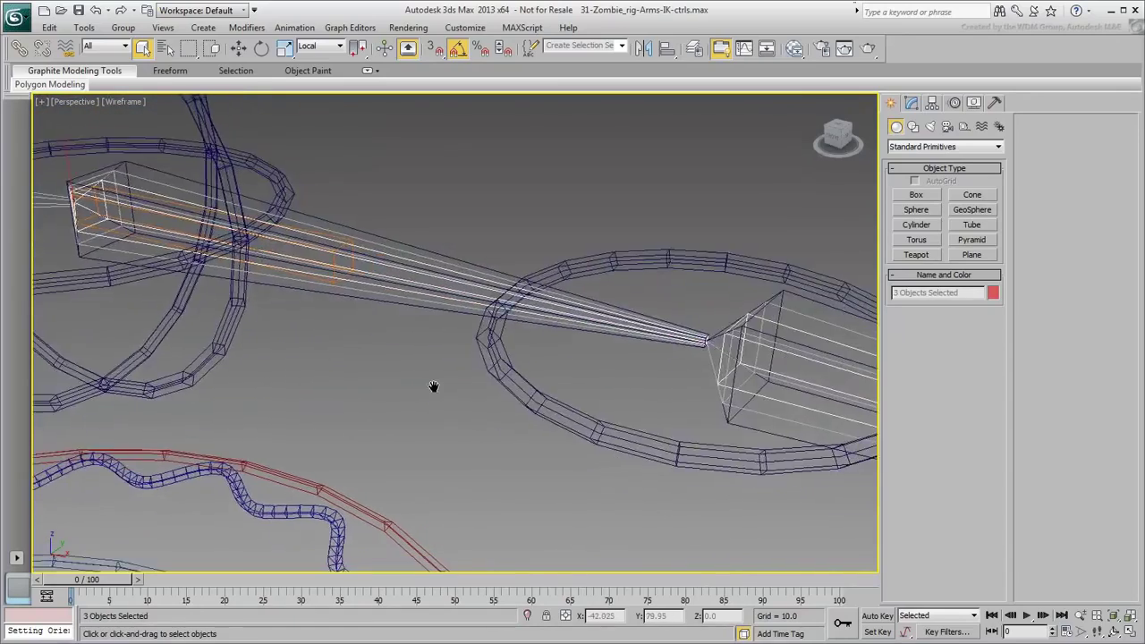
middle_click_drag(490, 407, 425, 416)
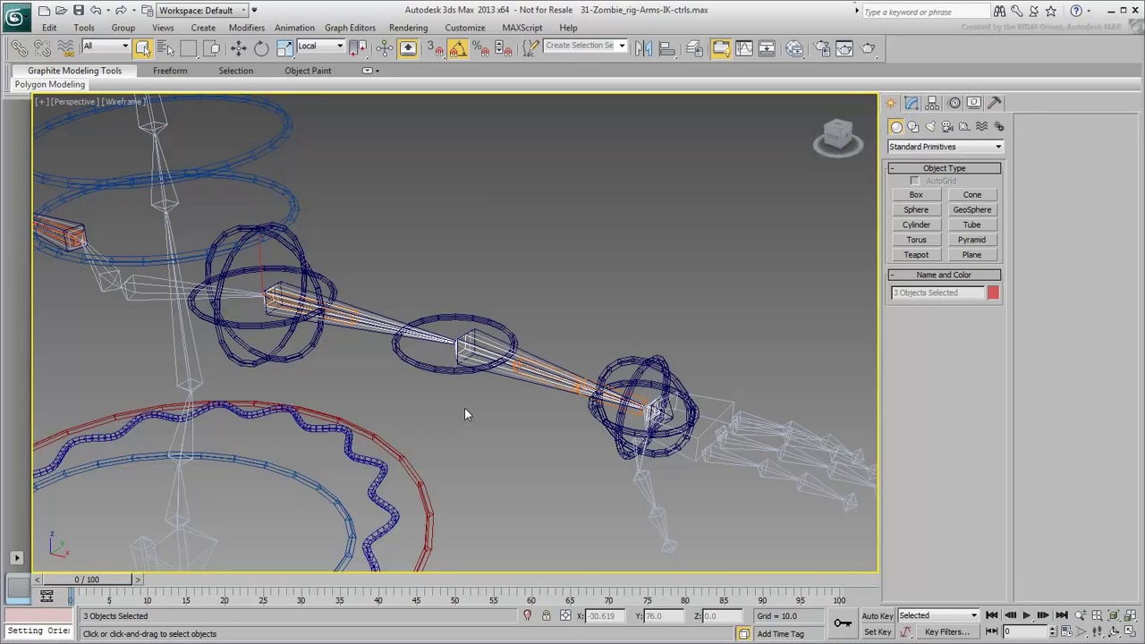
right_click(463, 411)
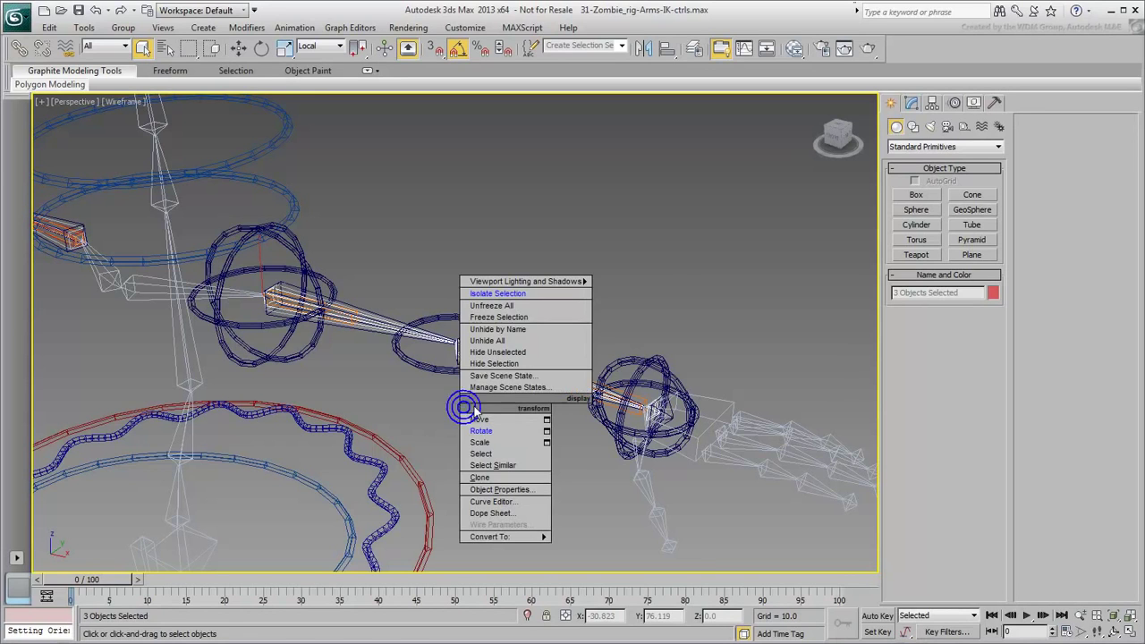
left_click(490, 301)
Show the isolated arm bones in shaded display with edged faces and clear the selection
key("F3")
key("F3")
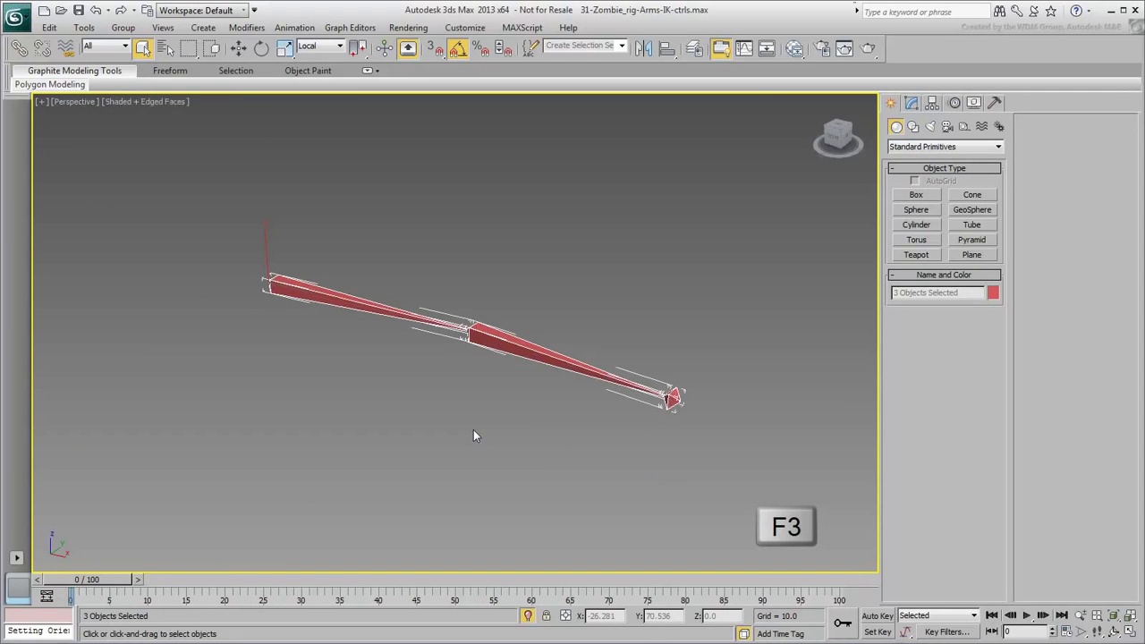
left_click(524, 423)
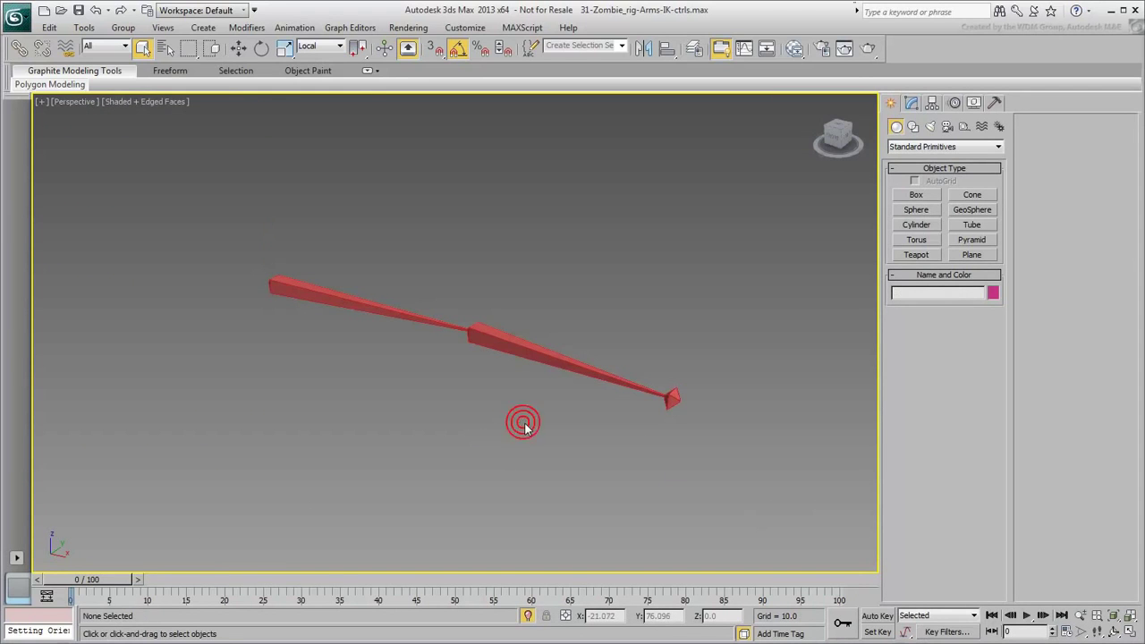
Apply an HI Solver from the left shoulder IK bone to the wrist IK bone
left_click(354, 309)
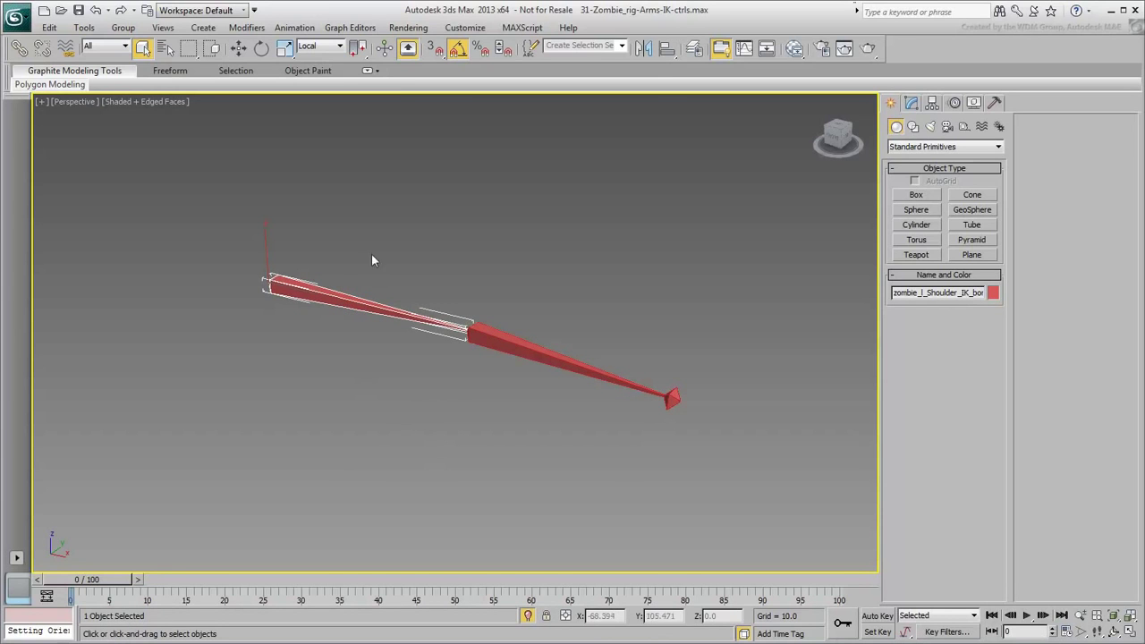
left_click(294, 28)
mouse_move(320, 83)
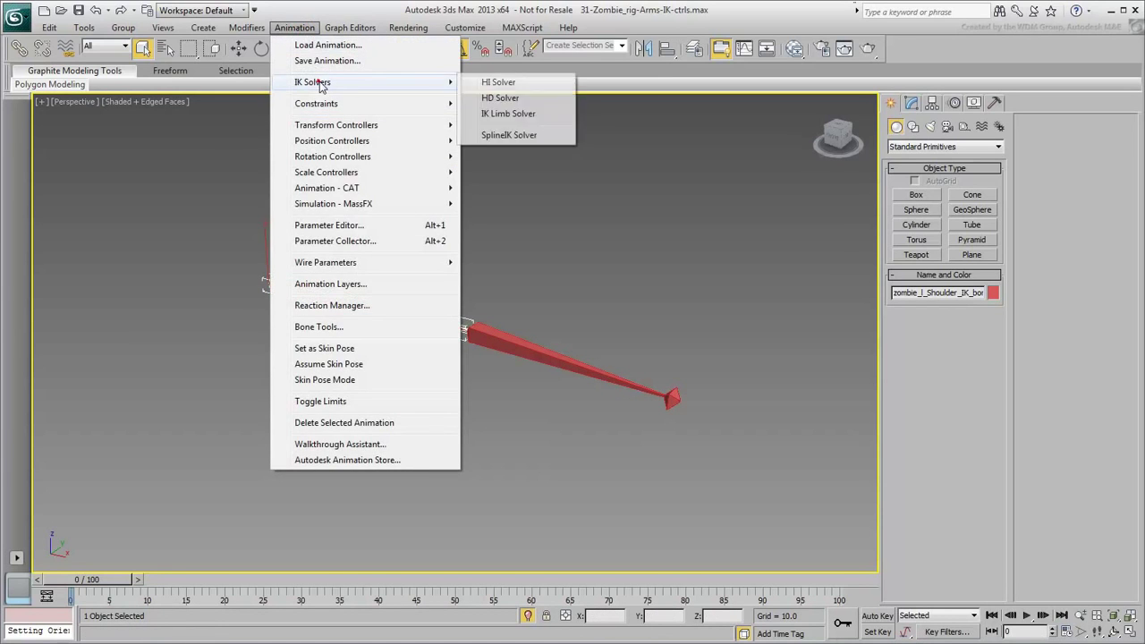
left_click(479, 84)
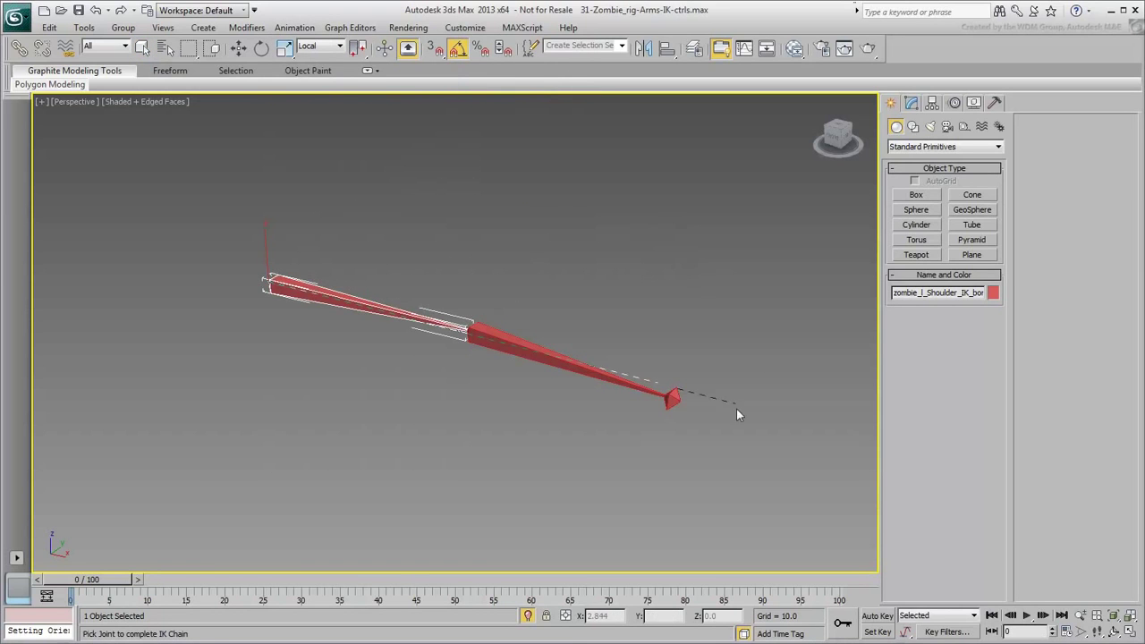
left_click(675, 400)
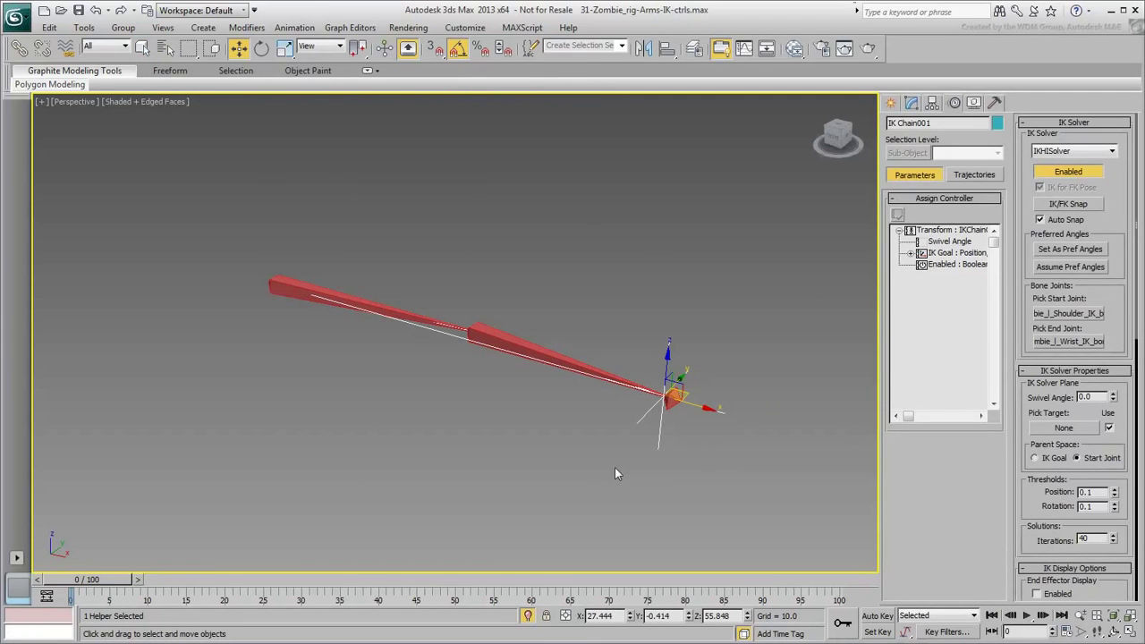
Reduce the IK chain's goal display size to 3.88
left_click_drag(1024, 508, 1010, 293)
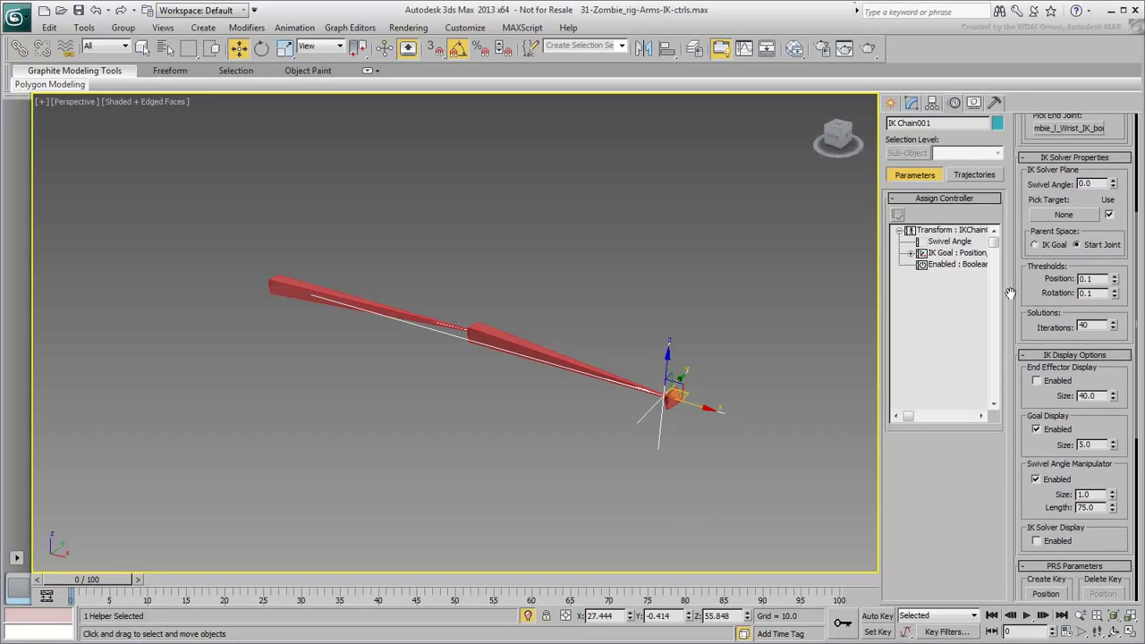
left_click_drag(1113, 445, 1091, 525)
middle_click_drag(608, 446, 433, 456, "alt")
scroll(434, 456, "up", 3)
middle_click_drag(569, 494, 573, 458)
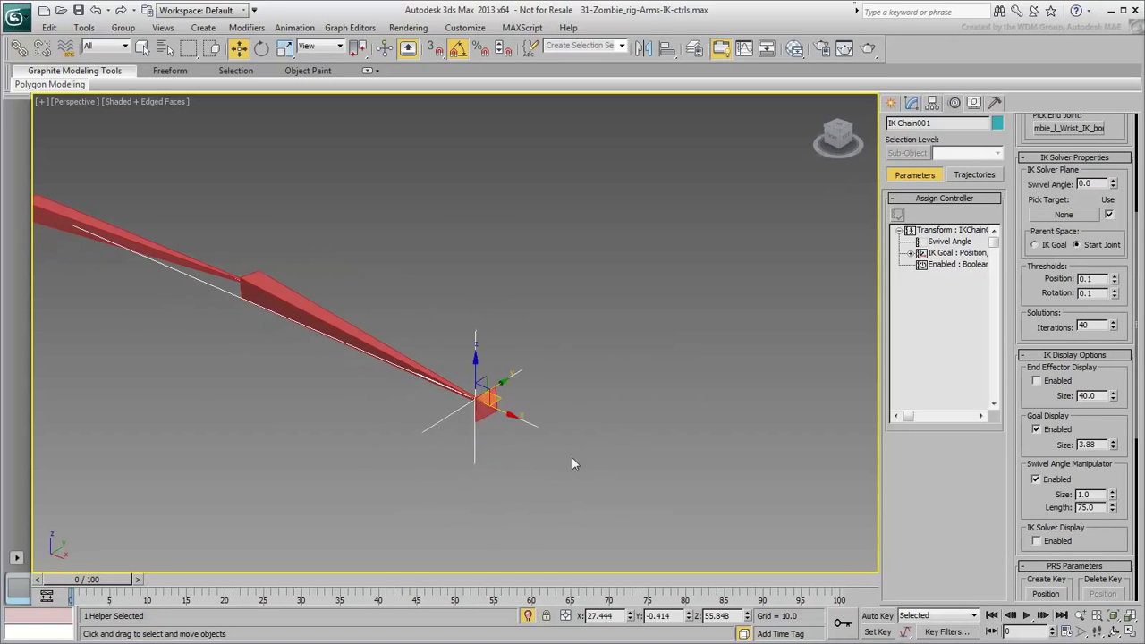
Draw a small circle spline beside the wrist and convert it to an editable spline
left_click(890, 102)
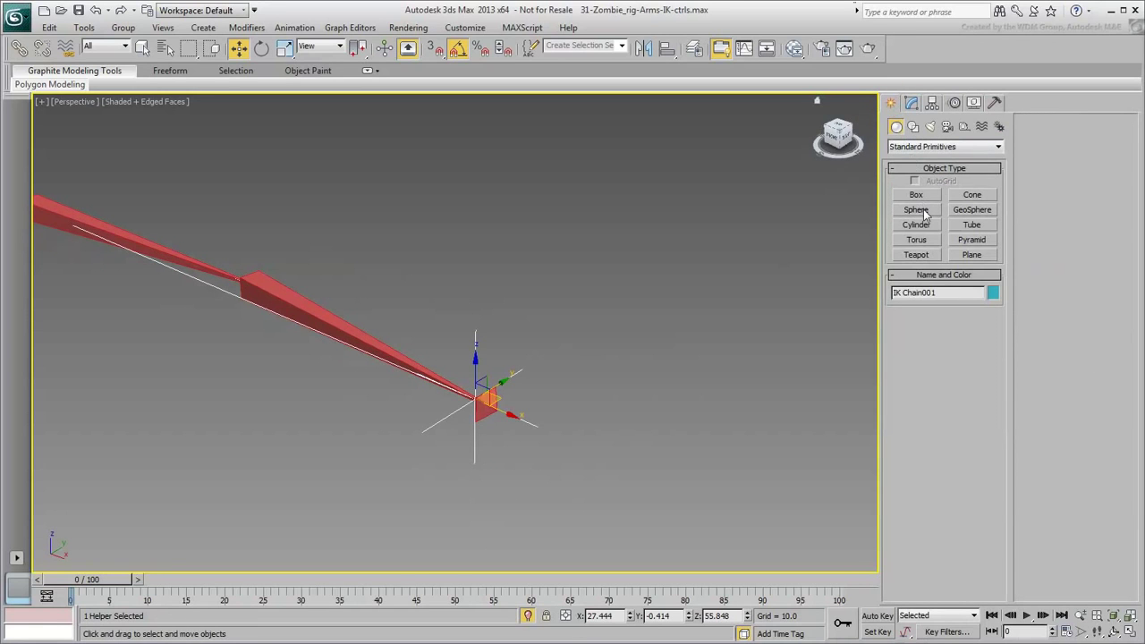
left_click(913, 127)
left_click(917, 221)
left_click_drag(651, 422, 671, 421)
right_click(672, 421)
mouse_move(805, 557)
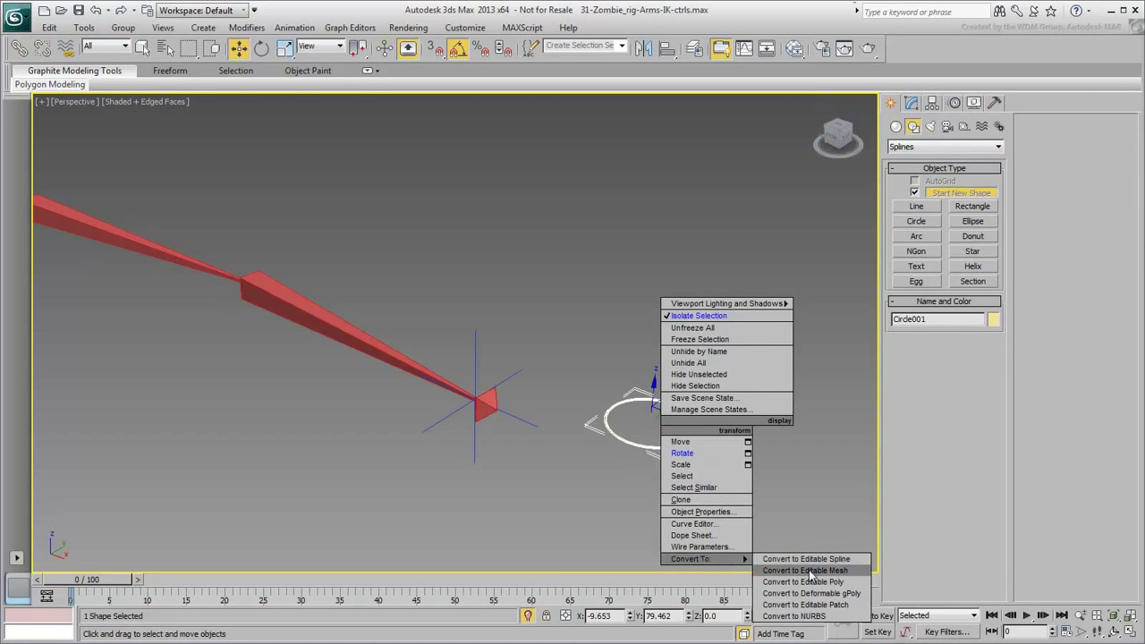
left_click(895, 555)
At spline level, rotate-copy the circle in 90-degree turns to form three mutually perpendicular circles
right_click(640, 426)
left_click(664, 448)
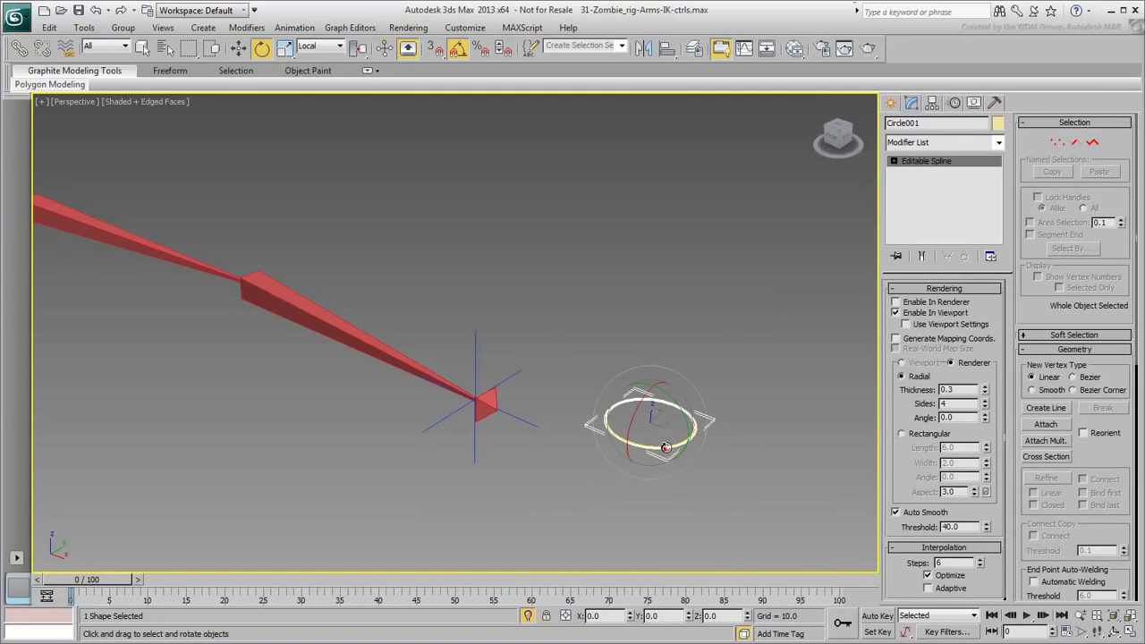
left_click(894, 162)
left_click(920, 195)
left_click(639, 447)
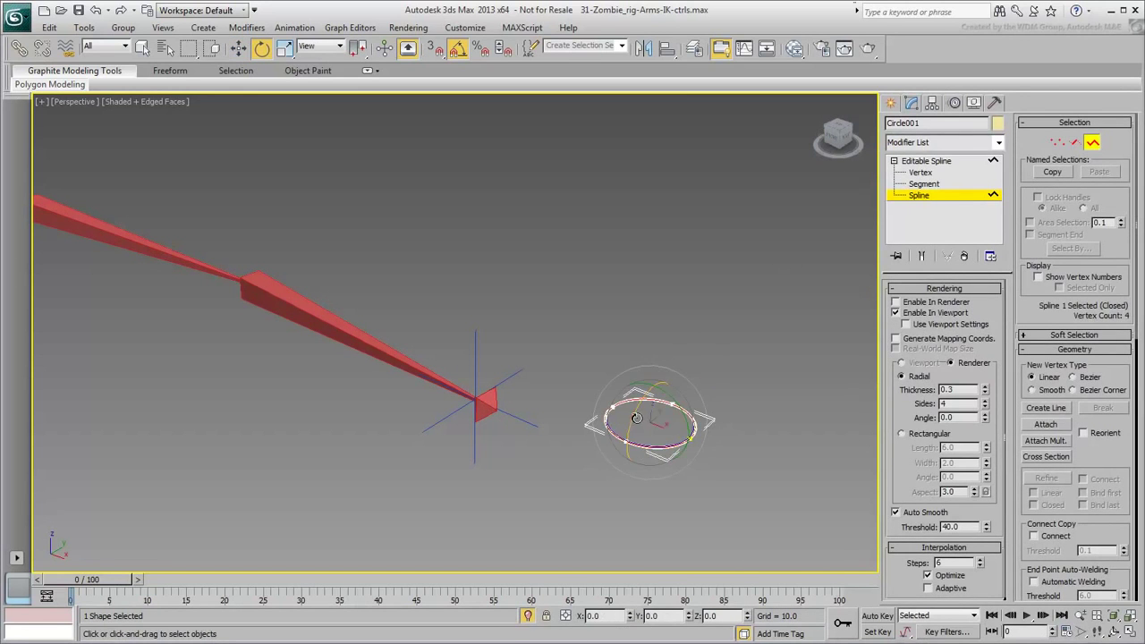
left_click_drag(632, 423, 598, 436, "shift")
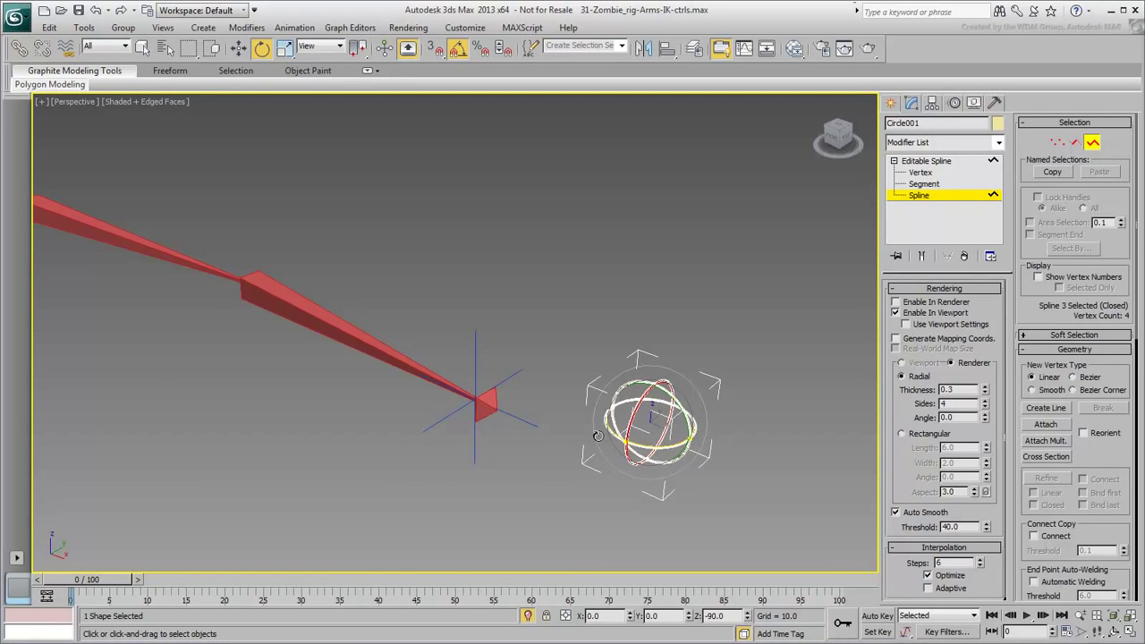
middle_click_drag(583, 468, 518, 460)
left_click(517, 460)
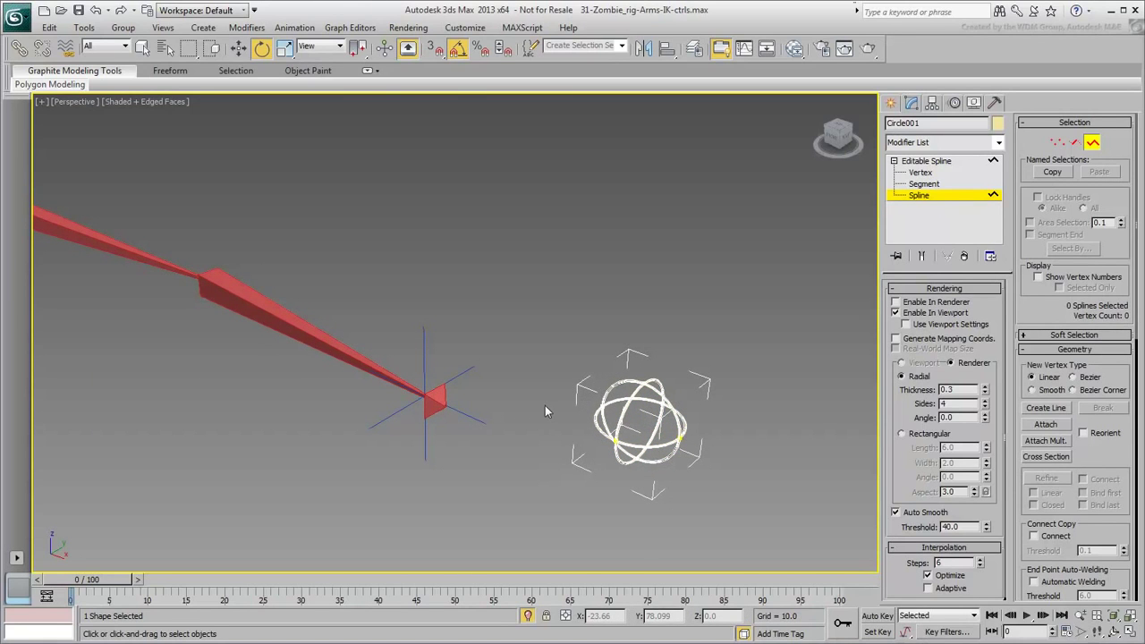
Using 3D endpoint snapping, create three straight lines through the center that join opposite vertices of the circles
right_click(434, 52)
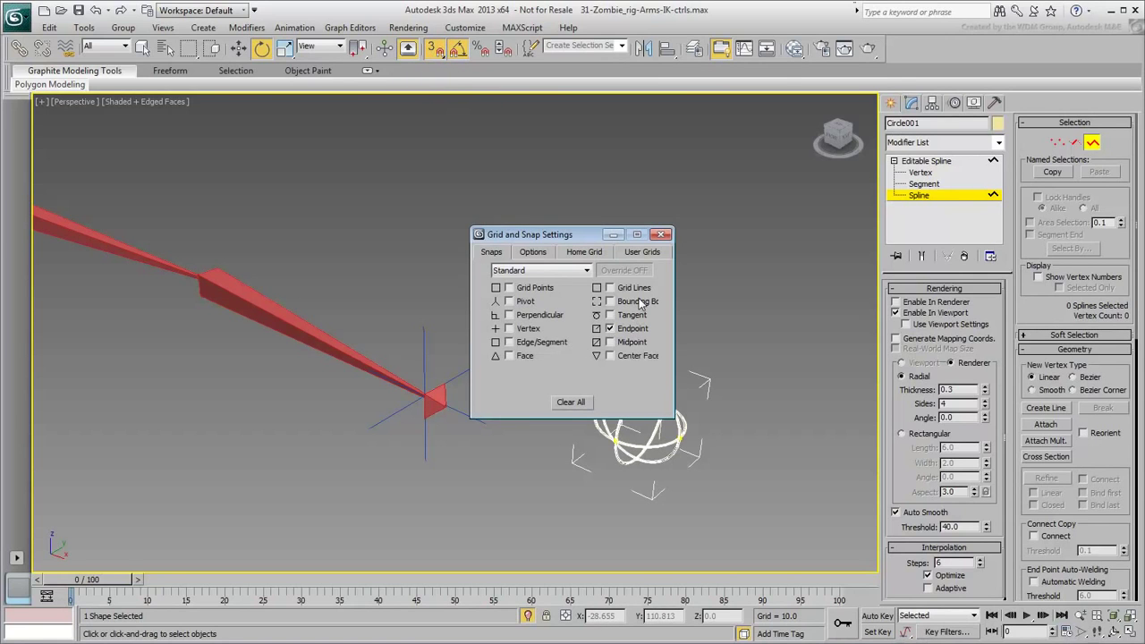
left_click(661, 235)
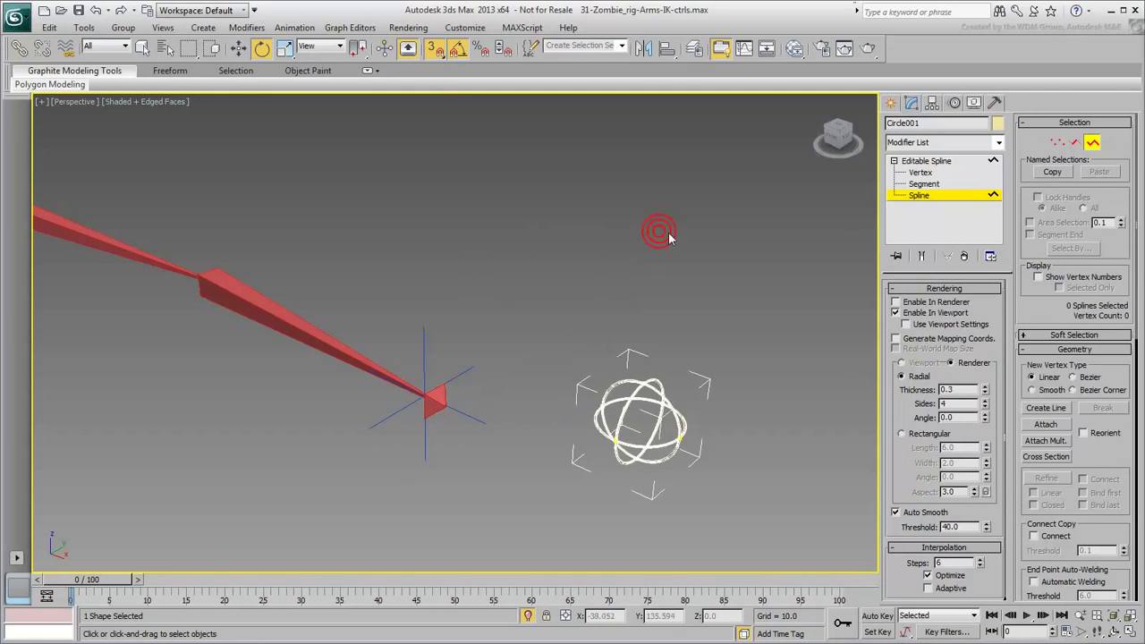
left_click(1046, 408)
left_click(637, 461)
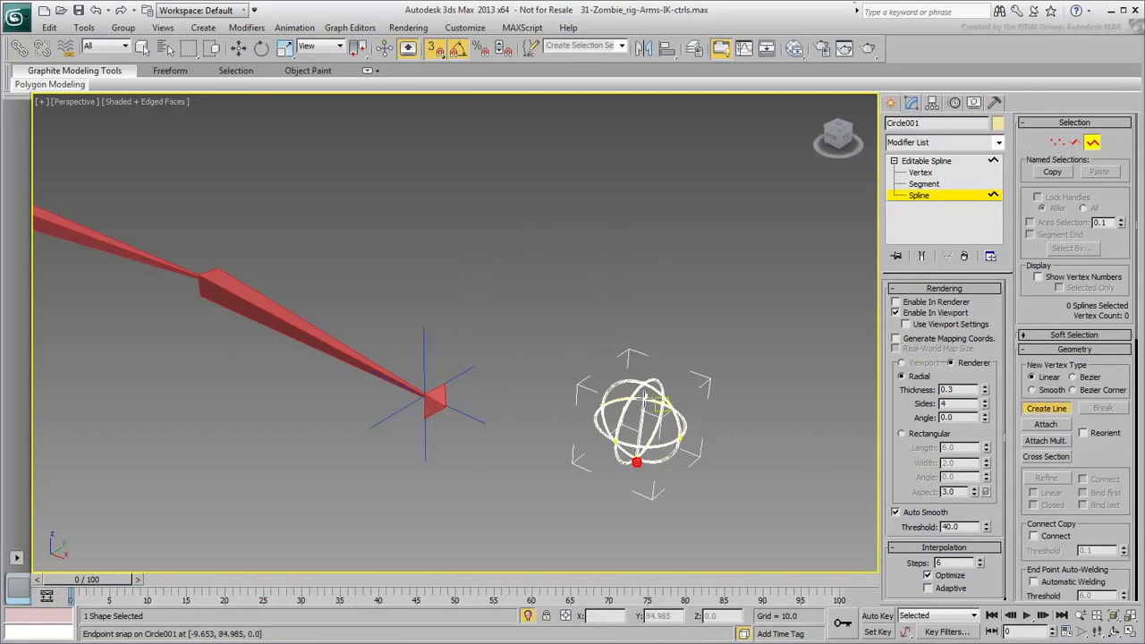
left_click(615, 441)
left_click(663, 405)
right_click(663, 405)
left_click(680, 439)
left_click(603, 406)
right_click(603, 406)
middle_click_drag(709, 424, 671, 417)
left_click(1114, 616)
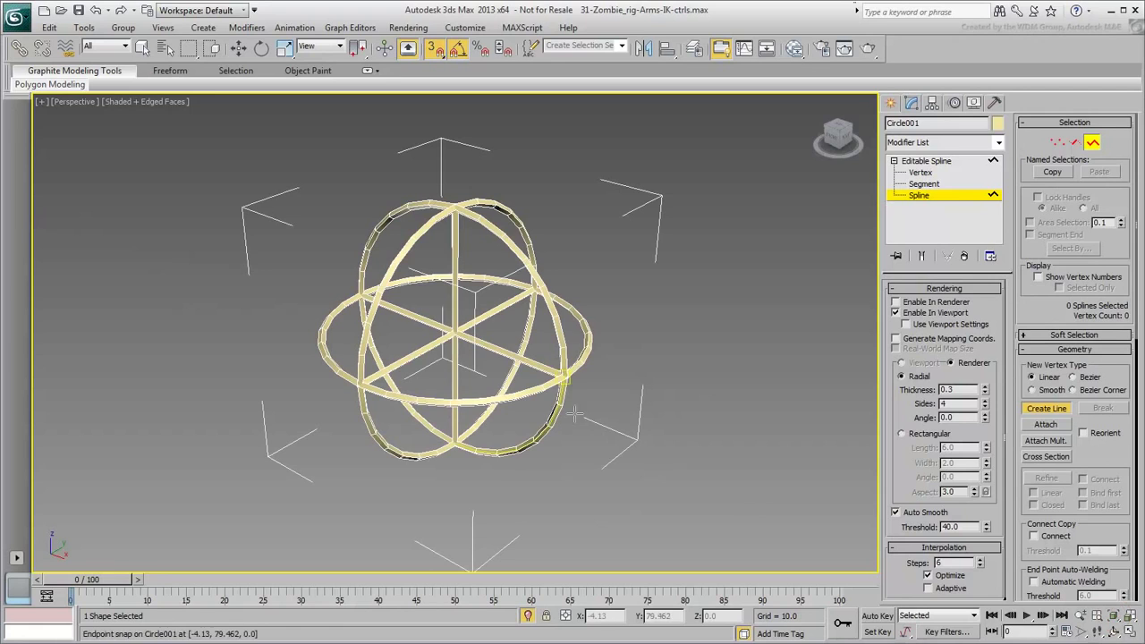
right_click(665, 342)
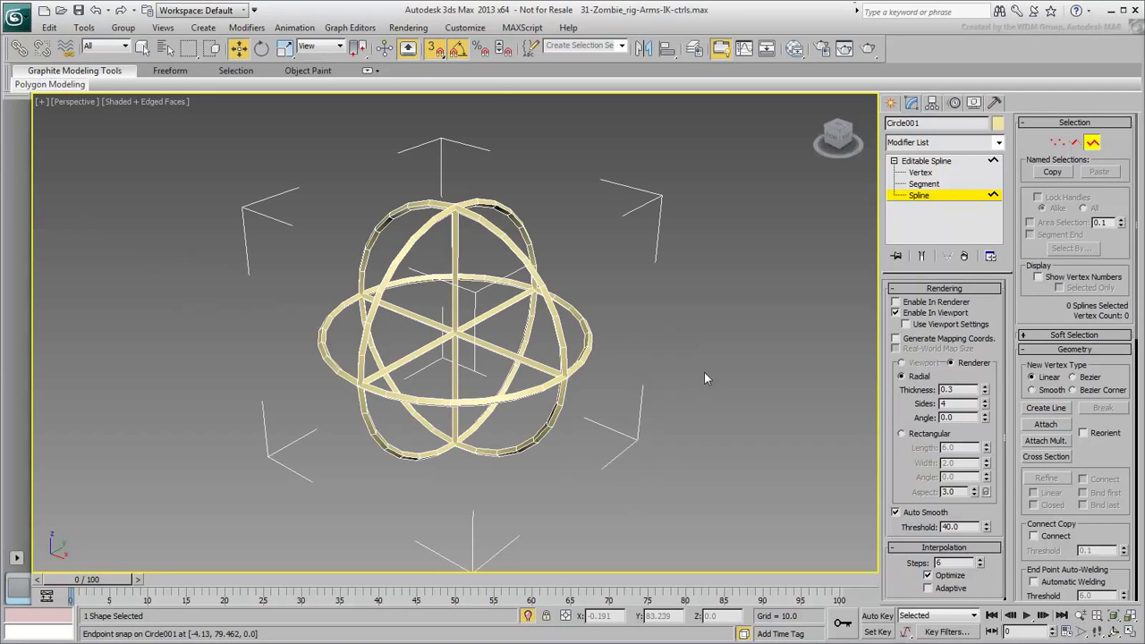
Delete the three circle splines so only the crossing lines remain, and turn off 3D snapping
left_click(506, 254)
key("Delete")
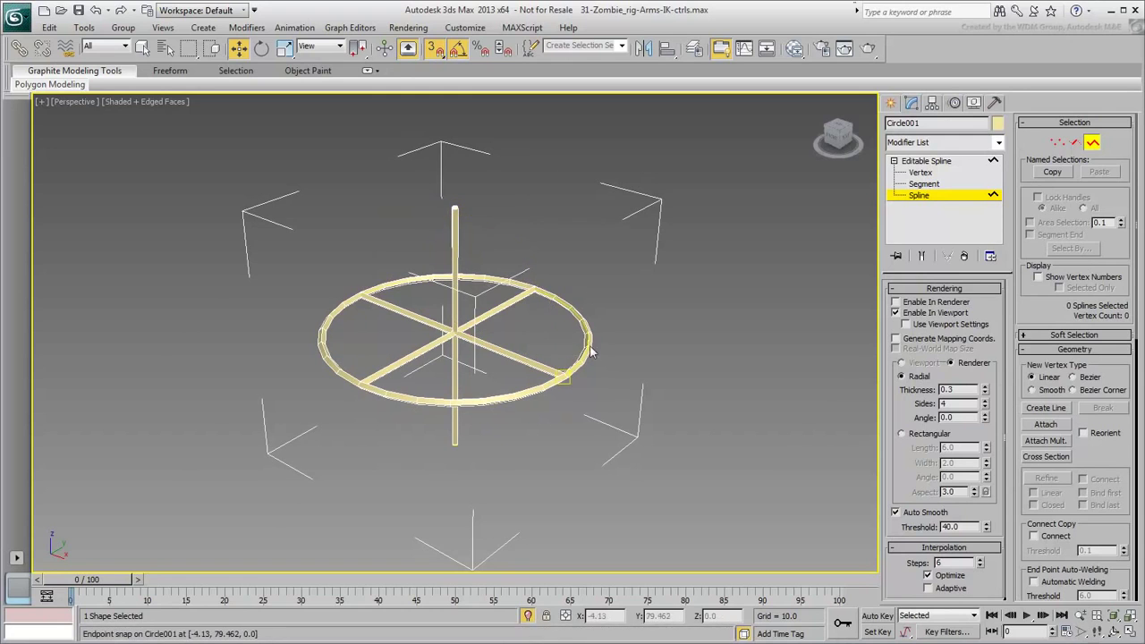
left_click(577, 333)
key("Delete")
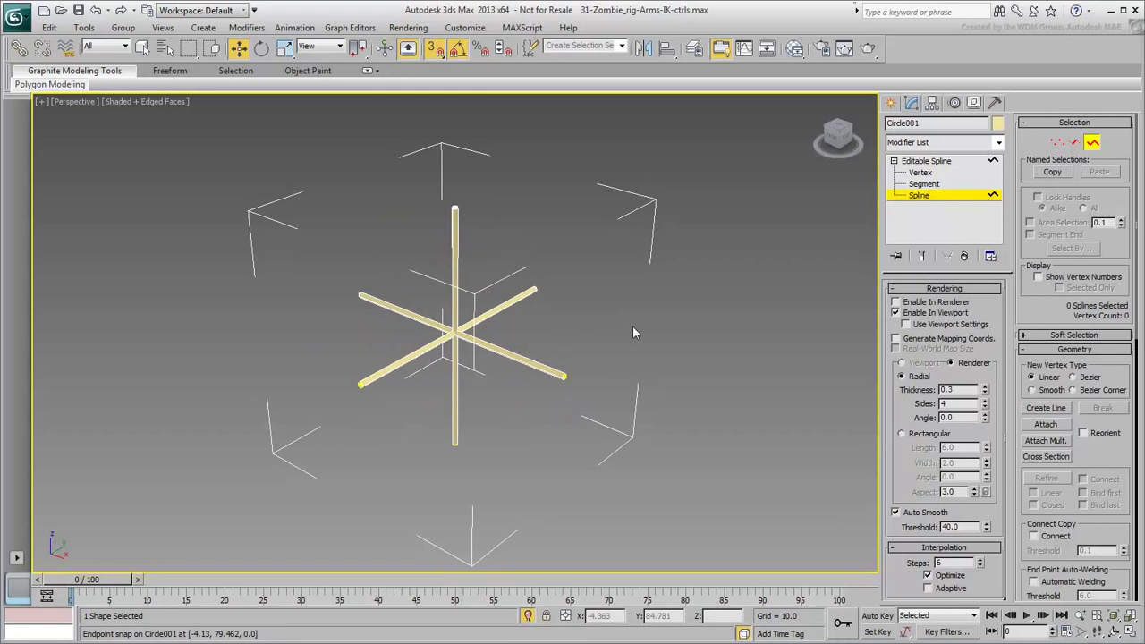
left_click(437, 50)
Align the cross shape to the left wrist IK bone, matching pivot positions and orientation on X, Y and Z
middle_click_drag(492, 290, 644, 281)
scroll(499, 287, "down", 5)
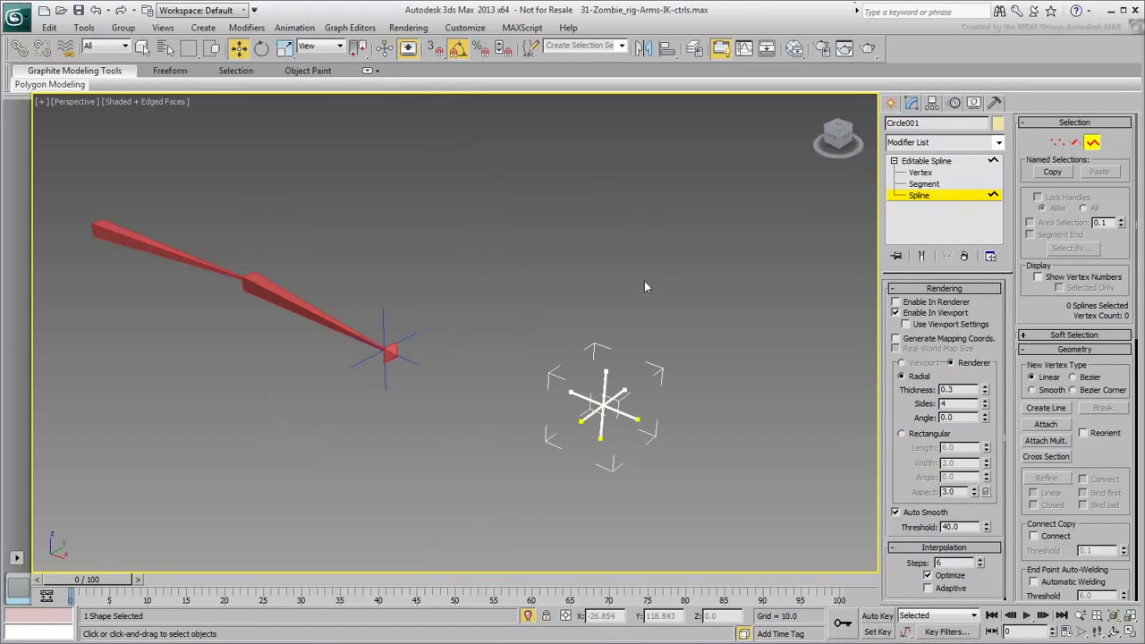
left_click(926, 196)
left_click(666, 48)
middle_click_drag(405, 374, 542, 416)
left_click(527, 399)
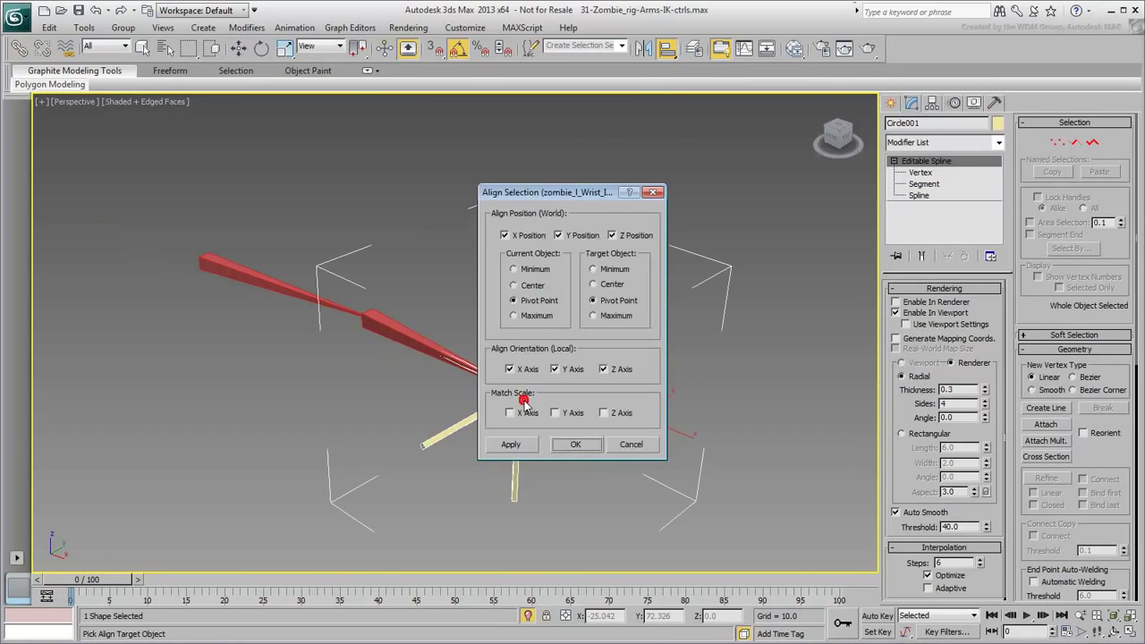
left_click_drag(578, 193, 250, 141)
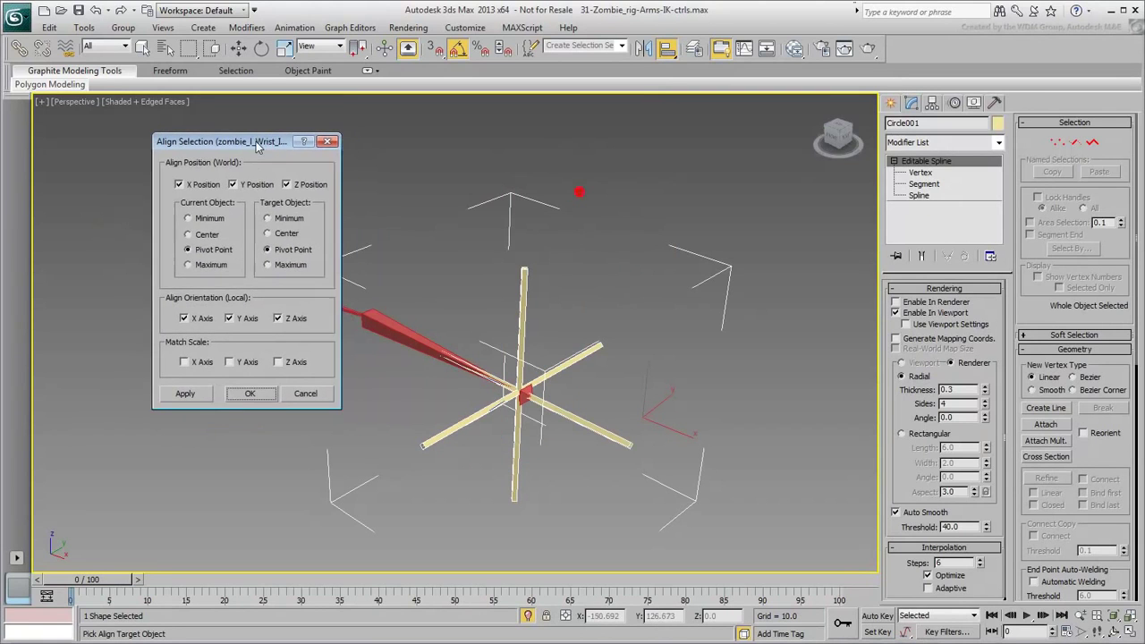
left_click(253, 397)
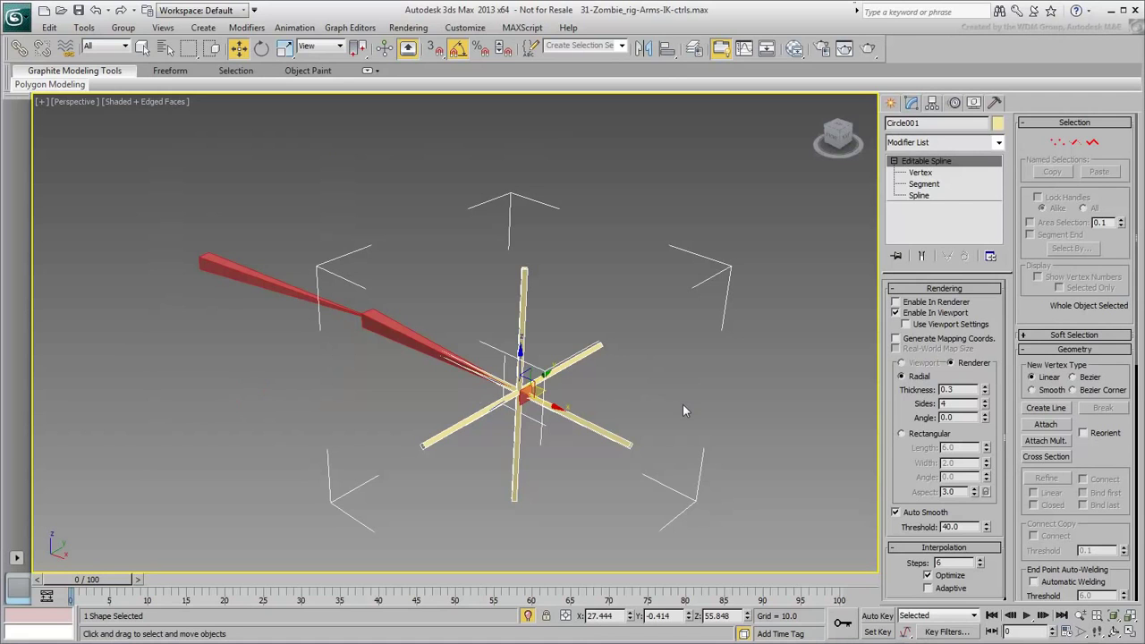
Display the character geometry for reference and scale the cross's splines down uniformly at spline level to fit the wrist
left_click(975, 103)
left_click(906, 240)
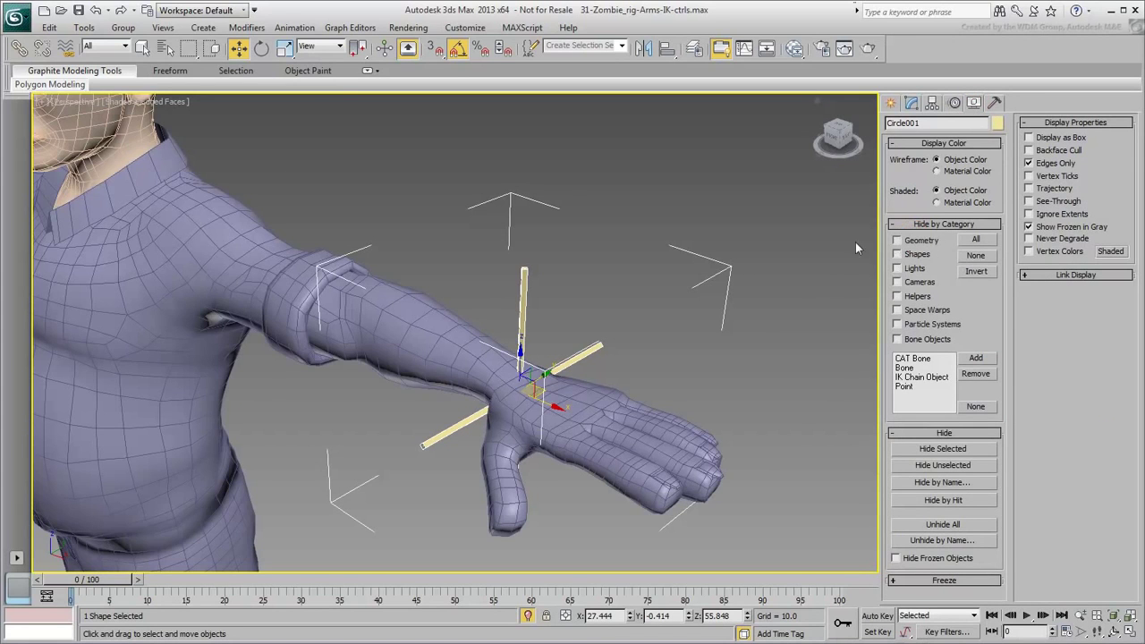
left_click(283, 49)
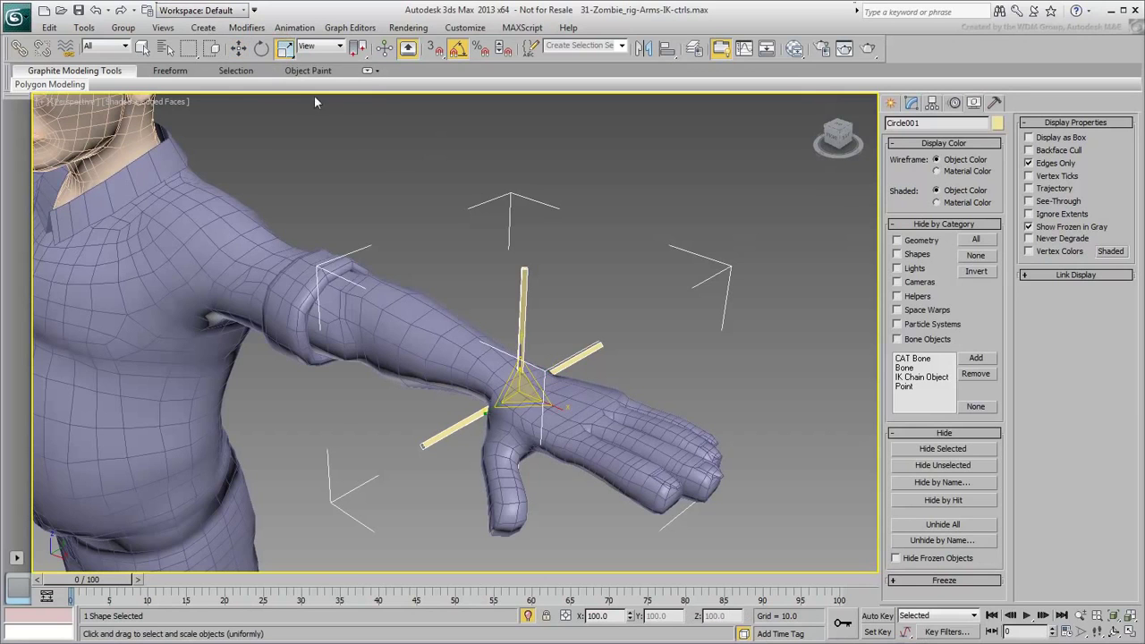
left_click(911, 102)
left_click(927, 196)
left_click_drag(742, 243, 372, 535)
left_click_drag(525, 393, 522, 499)
left_click(919, 196)
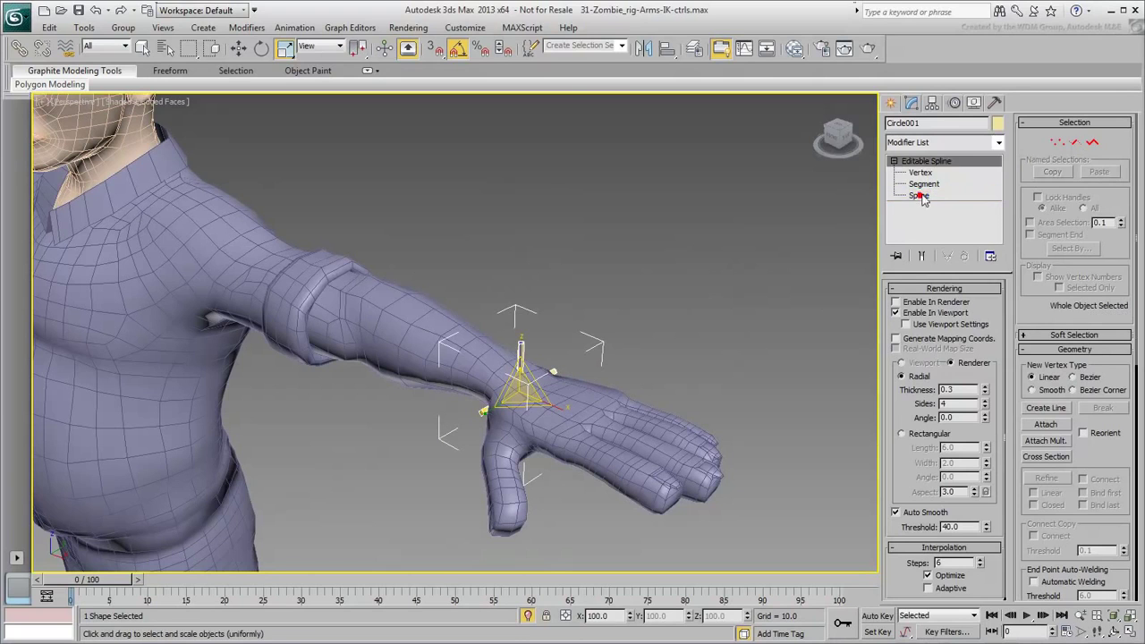
Hide the Geometry category again, leaving the arm bones and cross shape in view
left_click(974, 102)
left_click(897, 240)
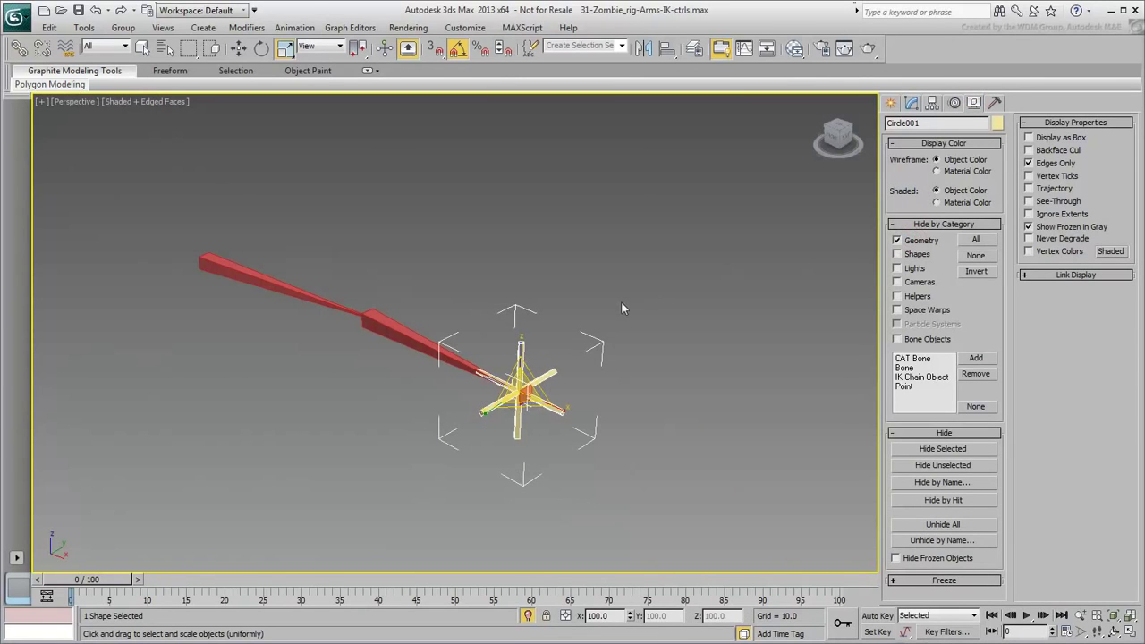
middle_click_drag(623, 308, 609, 310)
Change the cross shape's object color to the palette's red to match the arm bones, and deselect it
left_click(912, 103)
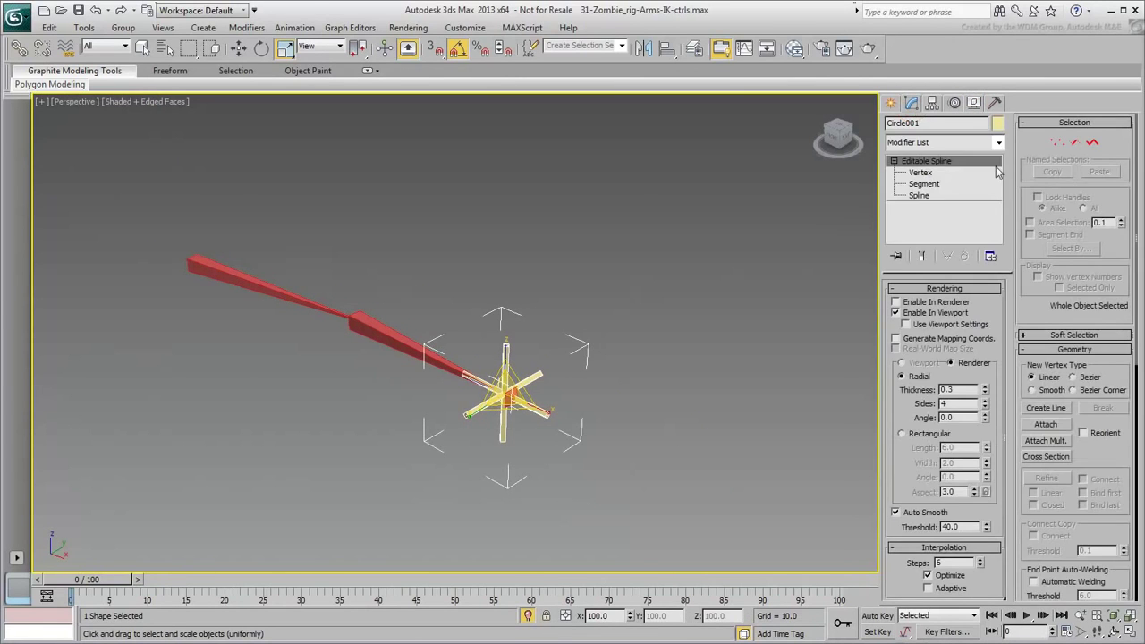
left_click(998, 123)
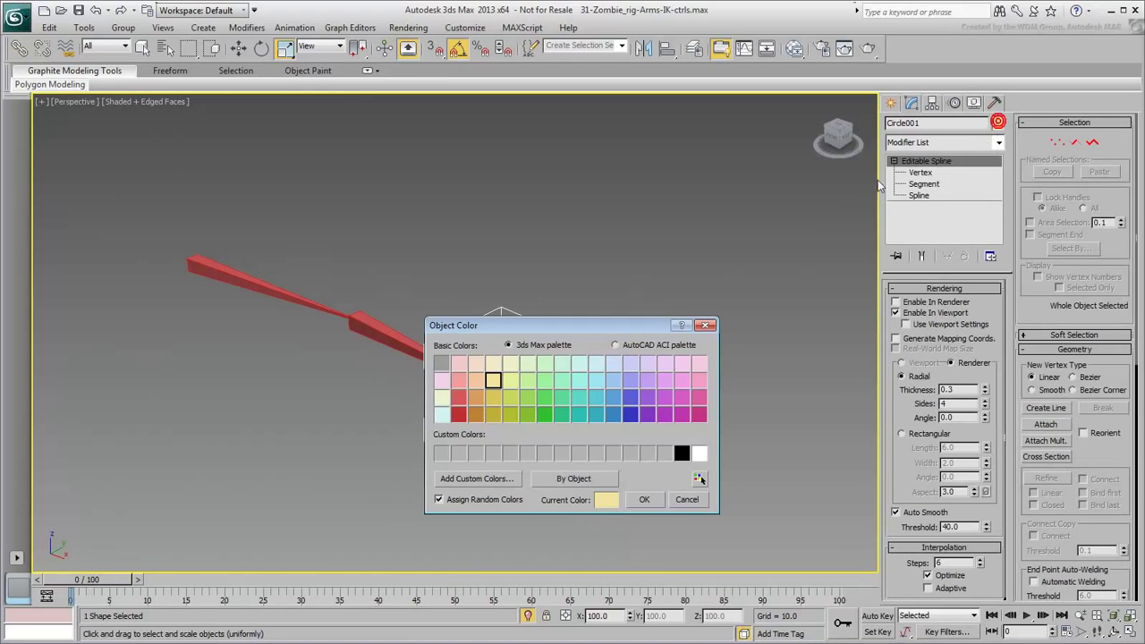
left_click(458, 397)
left_click(645, 499)
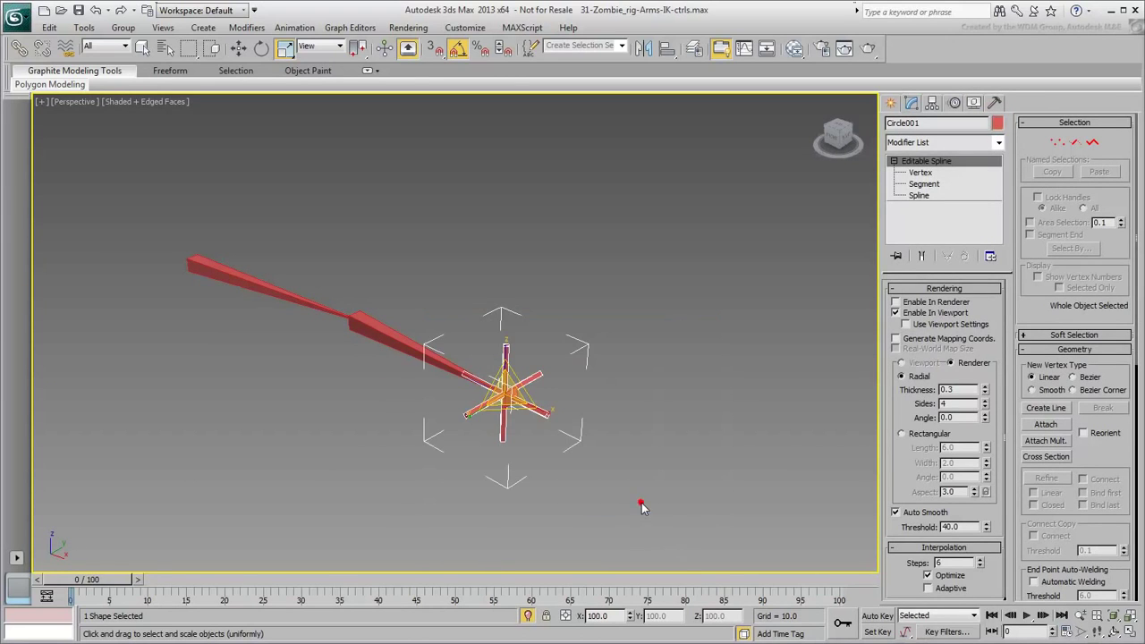
left_click(636, 390)
In wireframe display, select the arm's IK chain goal at the wrist and link it to the cross shape as its parent
scroll(498, 434, "up", 5)
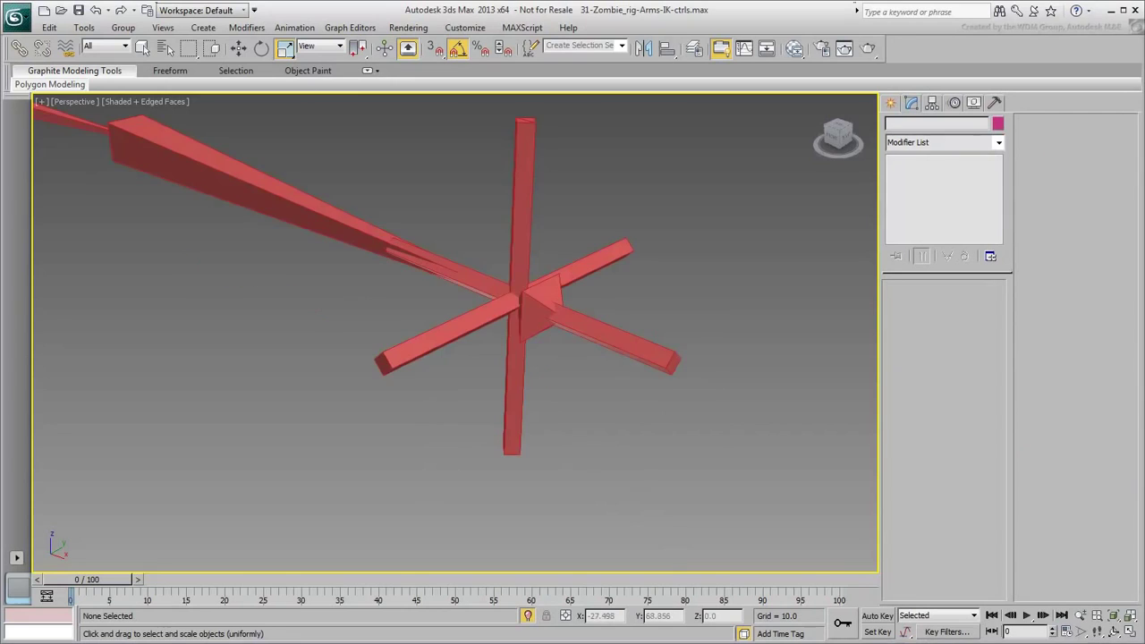
middle_click_drag(487, 403, 486, 417)
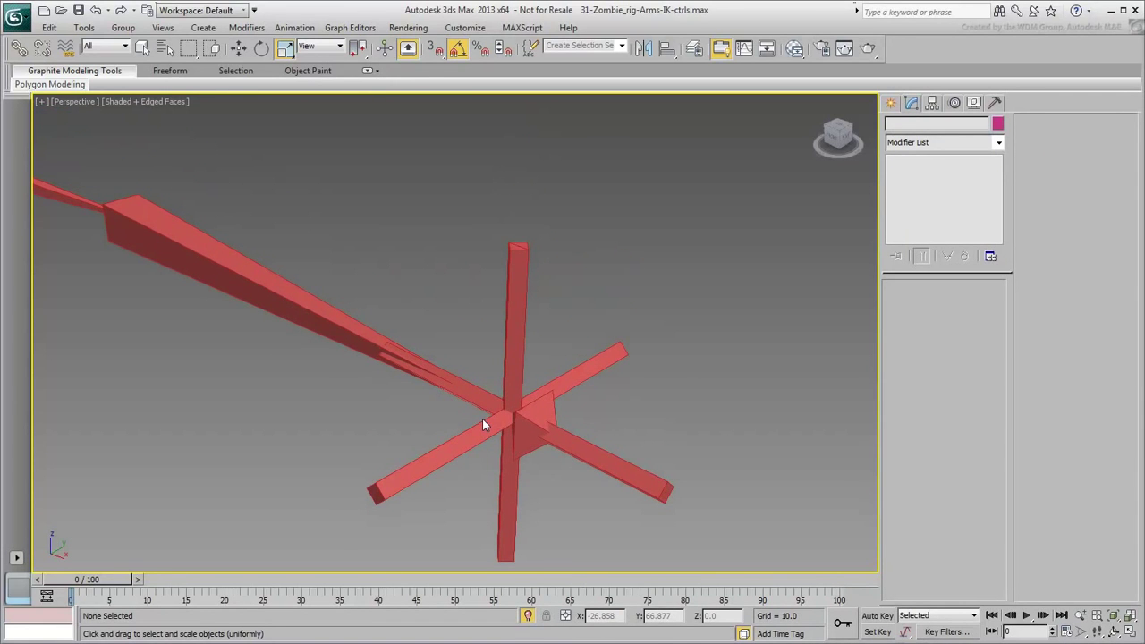
key("F3")
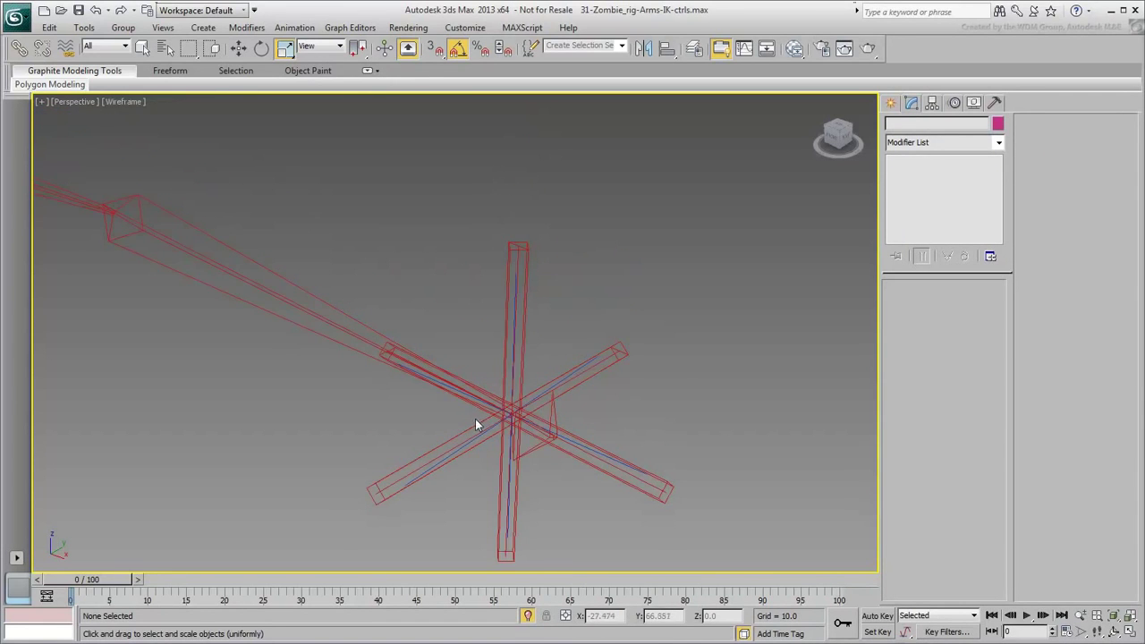
left_click(445, 459)
left_click(19, 49)
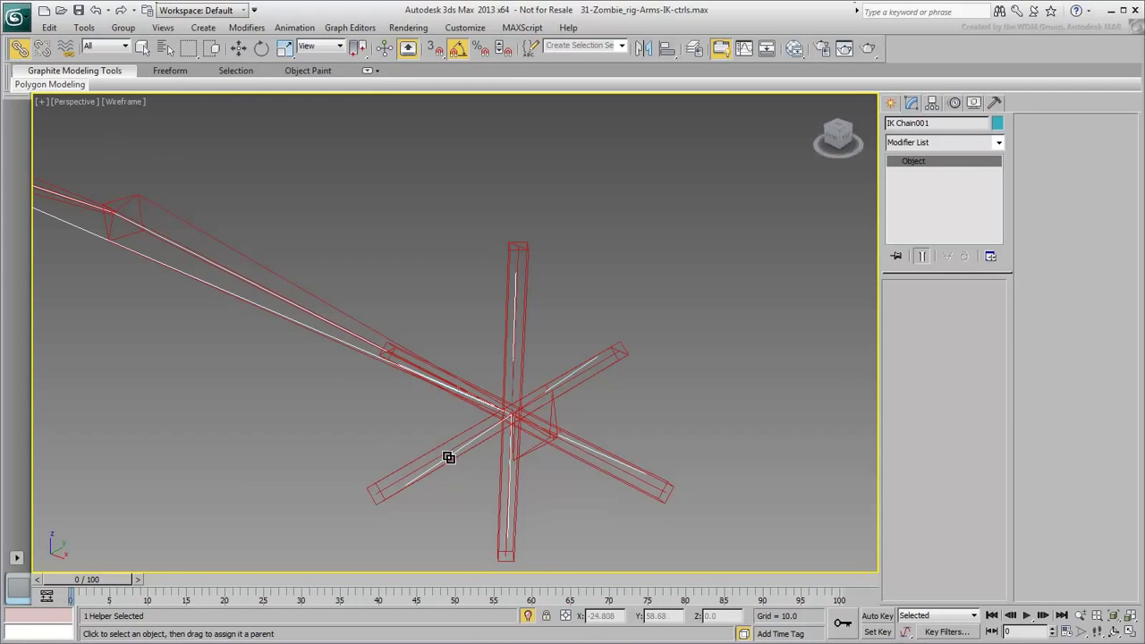
left_click_drag(449, 457, 380, 493)
key("w")
Examine the IK chain's motion parameters, including the solver properties and IK display options
scroll(396, 409, "down", 5)
left_click(954, 103)
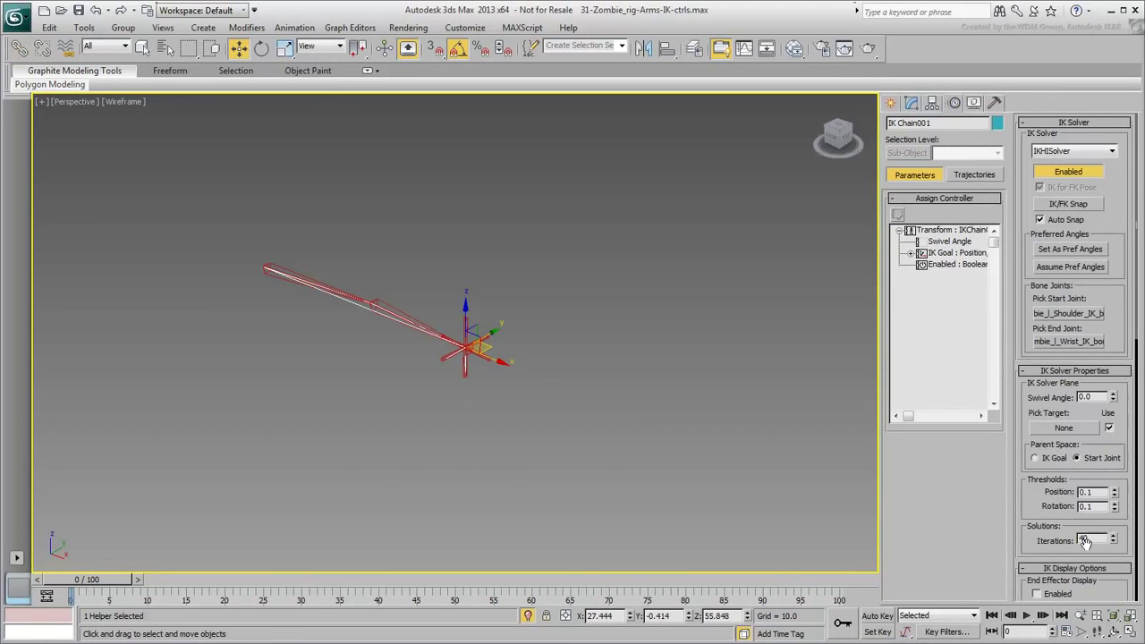
scroll(1085, 543, "down", 3)
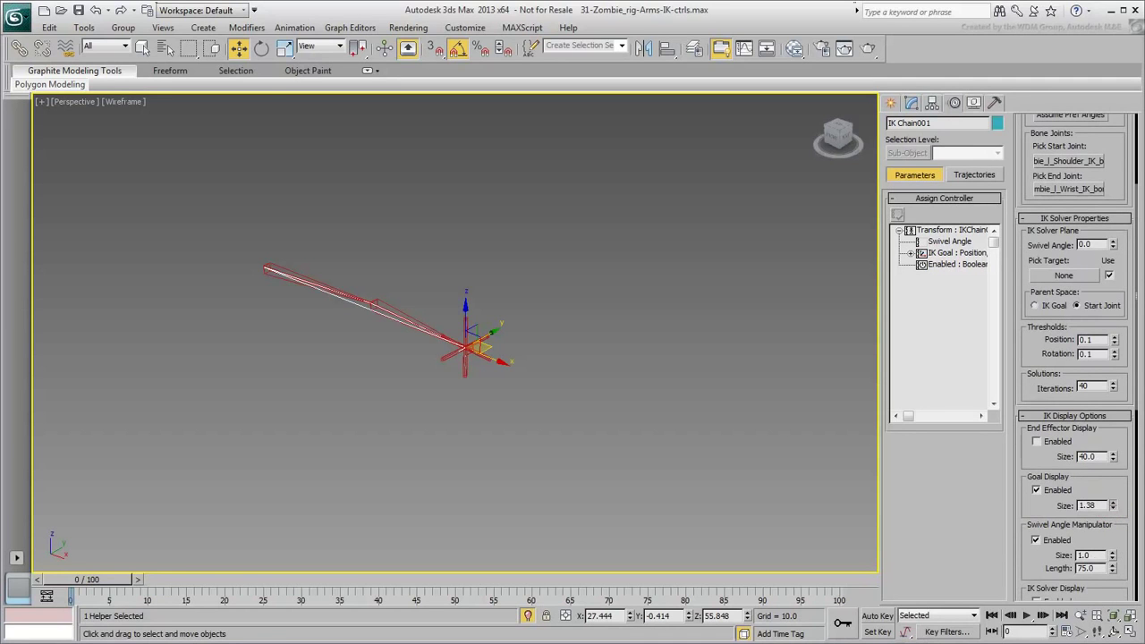
Return to shaded display and rename the cross shape zombie_l_Hand_IK_ctrl
scroll(456, 454, "up", 3)
key("F3")
left_click(445, 417)
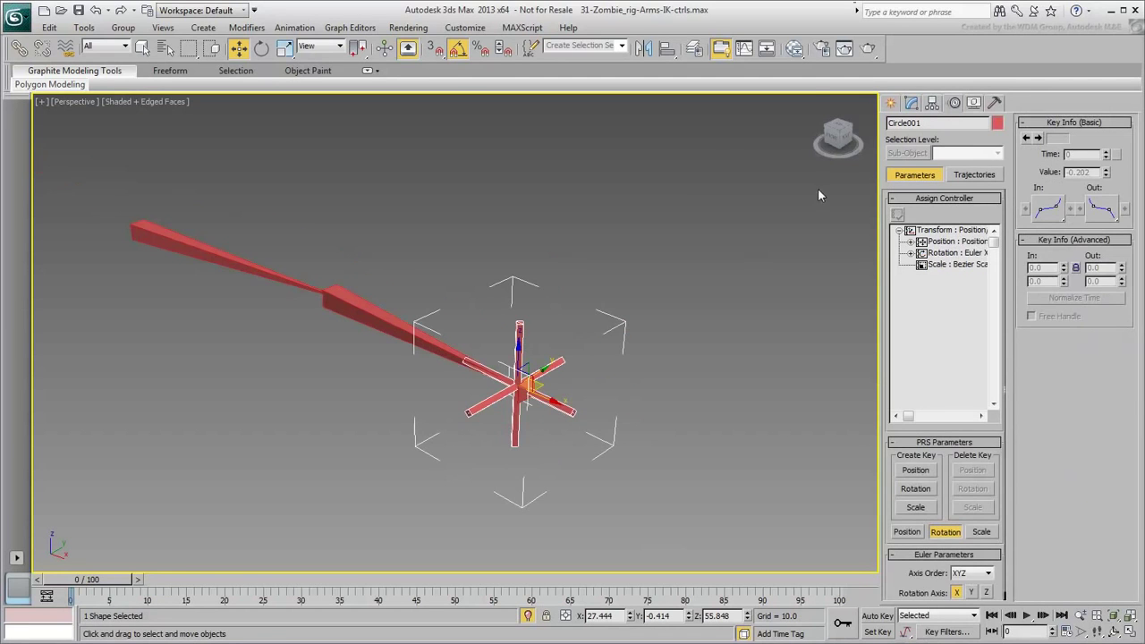
double_click(936, 124)
type("z")
Select the IK chain in wireframe display and rename it zombie_l_Hand_IKGoal
scroll(563, 324, "up", 1)
key("F3")
scroll(506, 371, "up", 5)
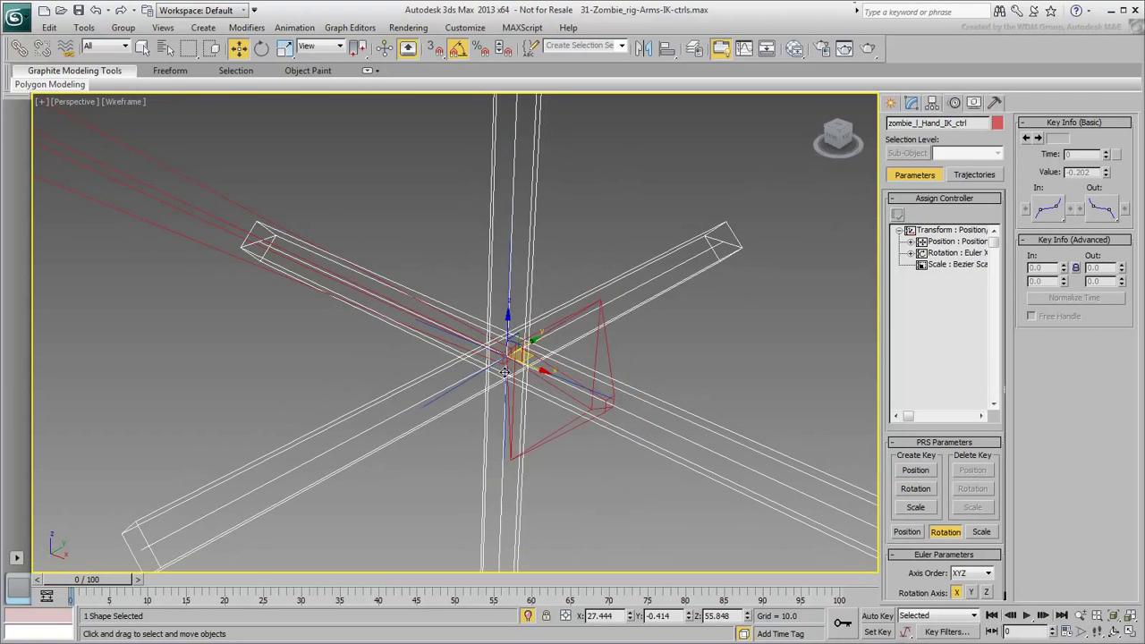
left_click(439, 399)
scroll(501, 376, "down", 5)
middle_click_drag(501, 376, 496, 411)
scroll(496, 411, "up", 1)
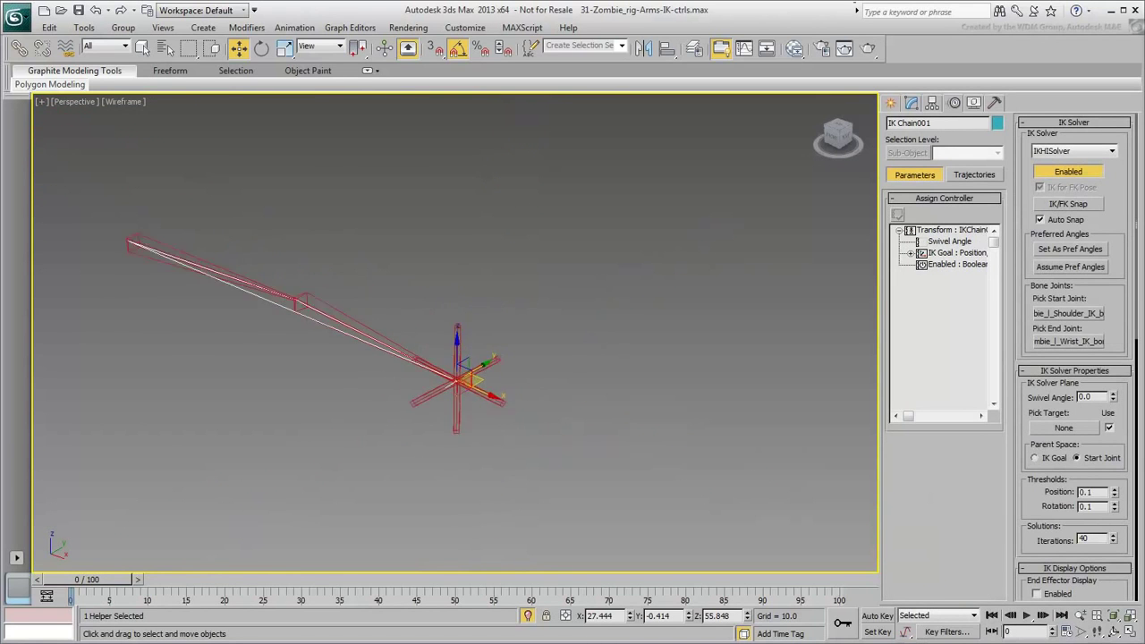
scroll(407, 374, "up", 3)
middle_click_drag(407, 374, 540, 371)
left_click(939, 123)
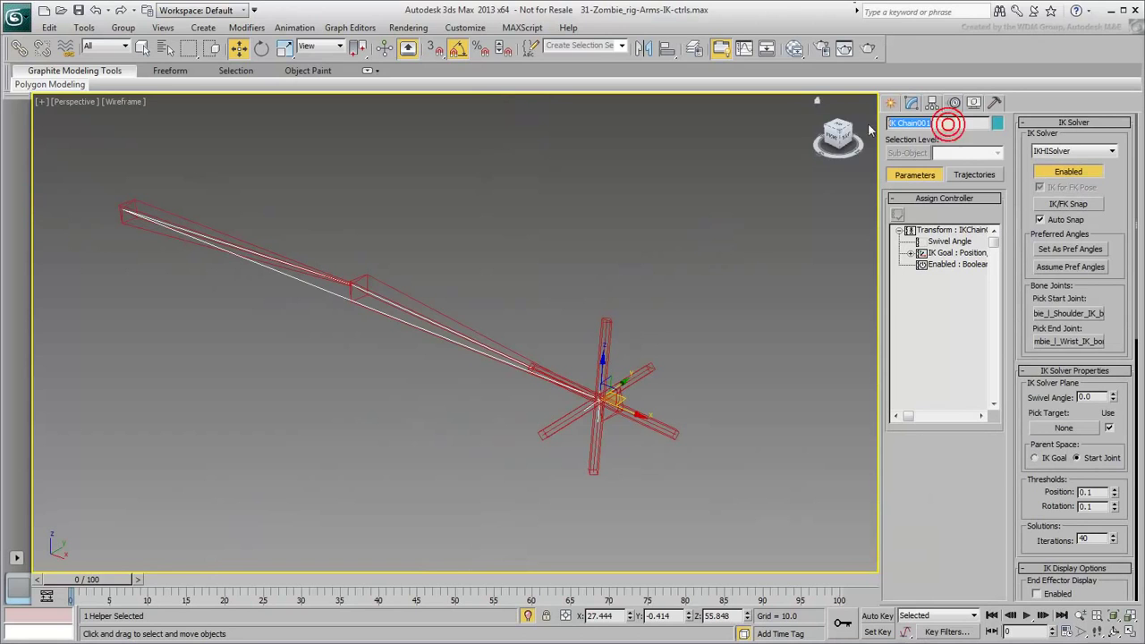
type("zombie_l_Hand_IKGoal")
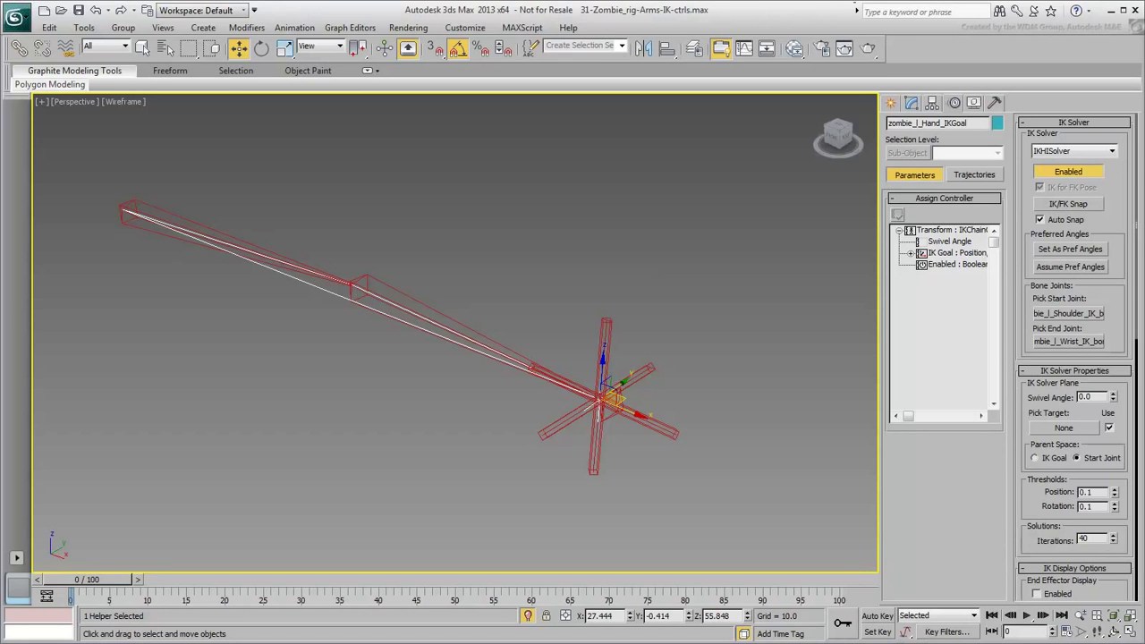
Switch back to shaded display and apply Freeze Transform to the cross-shaped hand control
left_click(451, 400)
key("F3")
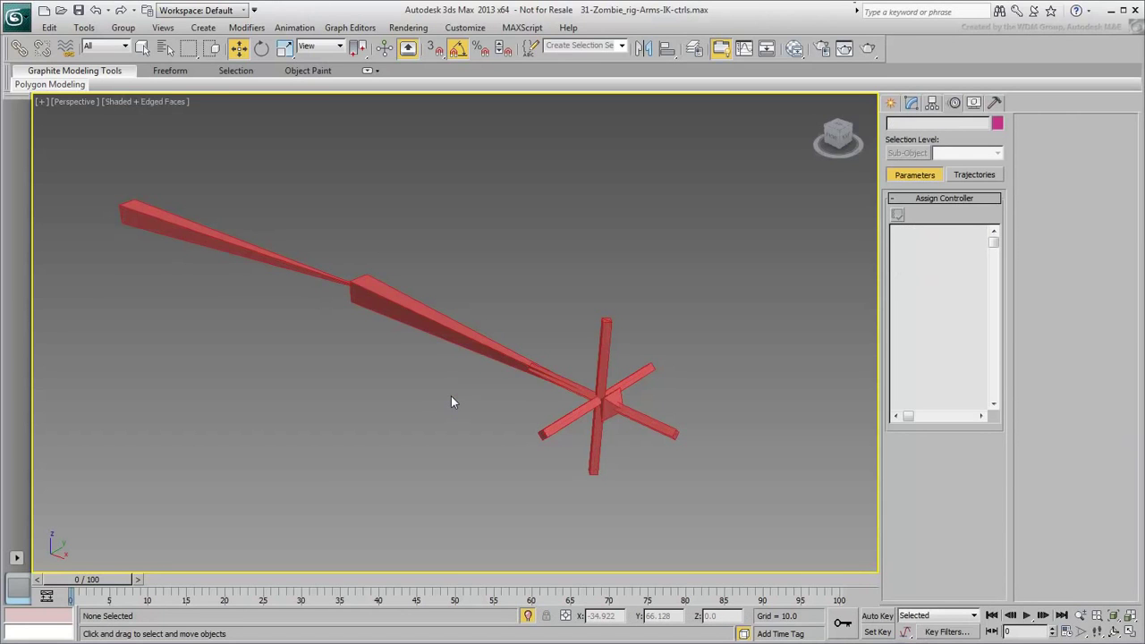
left_click(545, 434)
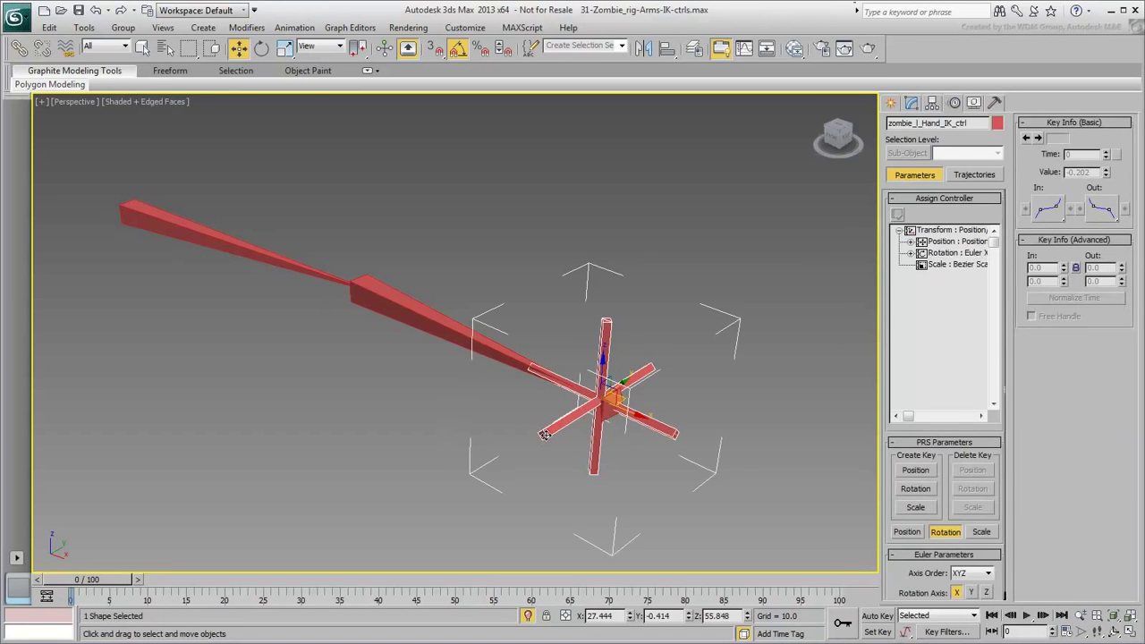
left_click_drag(623, 397, 501, 484)
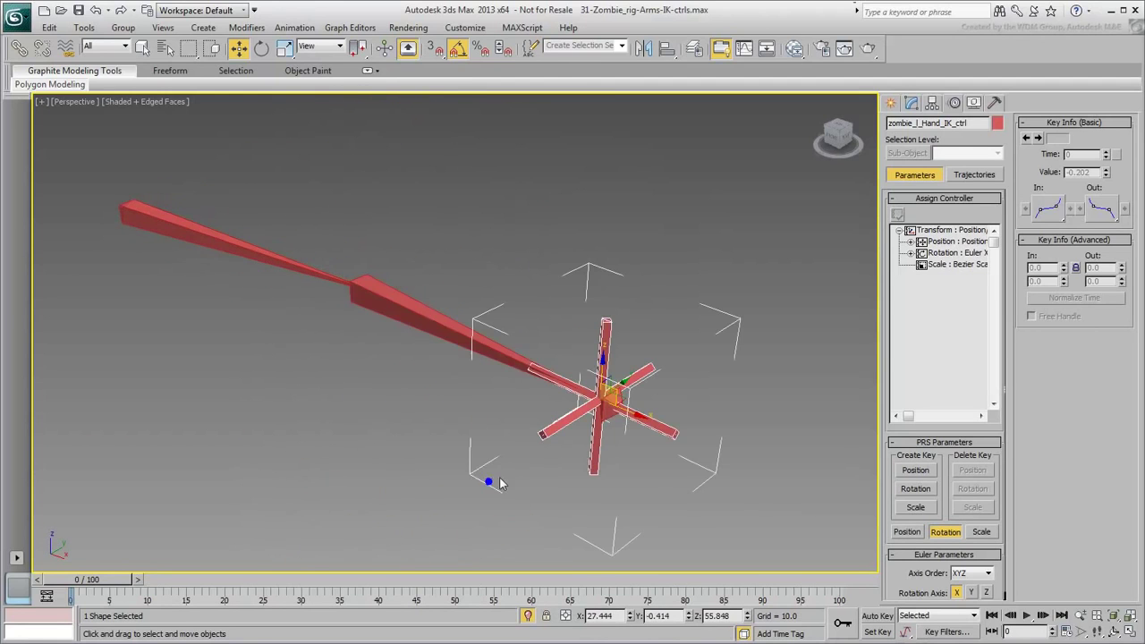
right_click(366, 444)
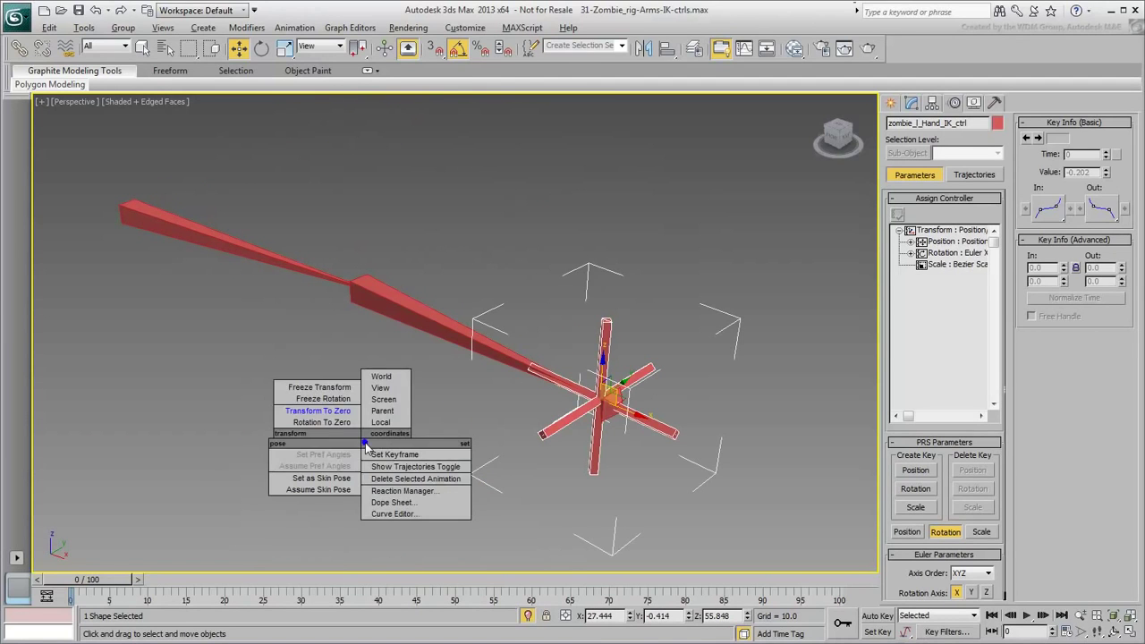
left_click(334, 390)
left_click(637, 508)
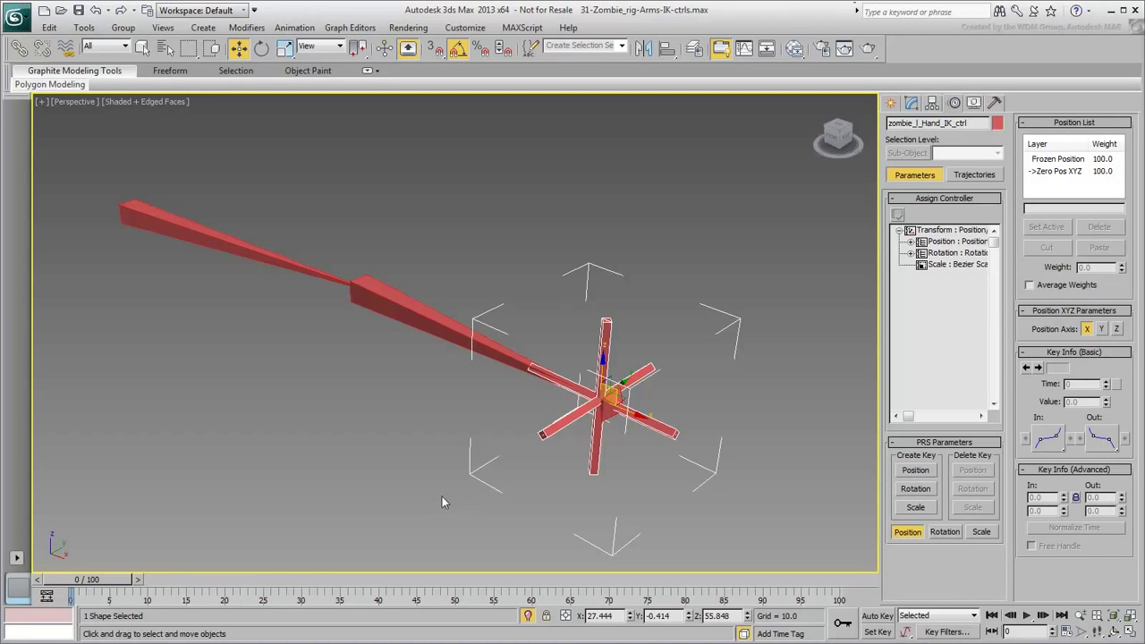
Add an Attribute Holder modifier to the hand control
left_click(912, 102)
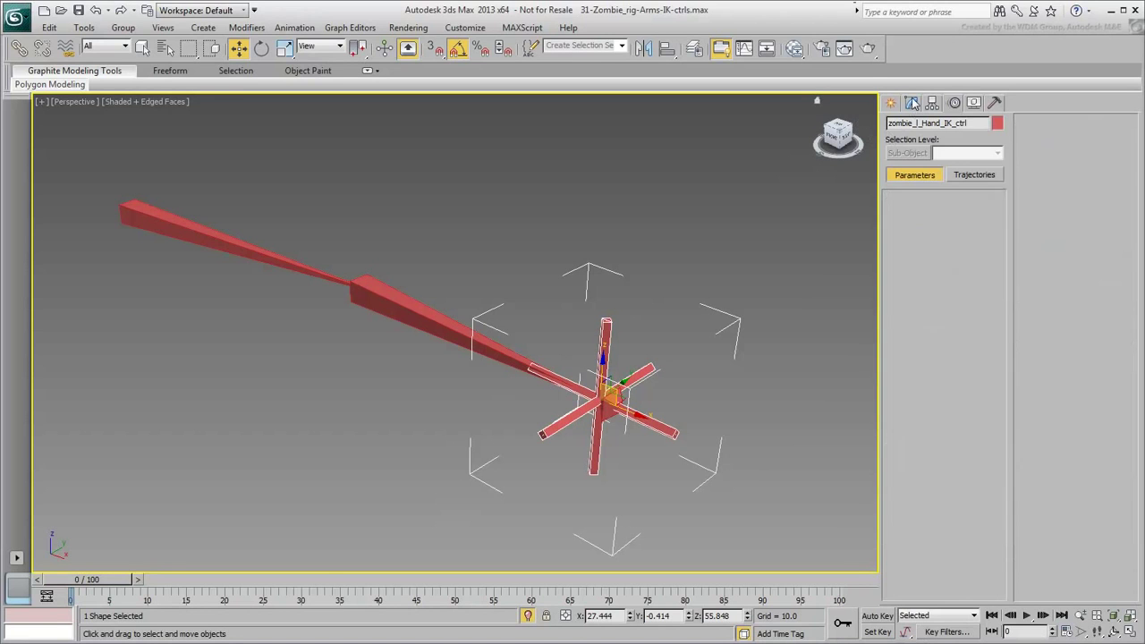
left_click(998, 142)
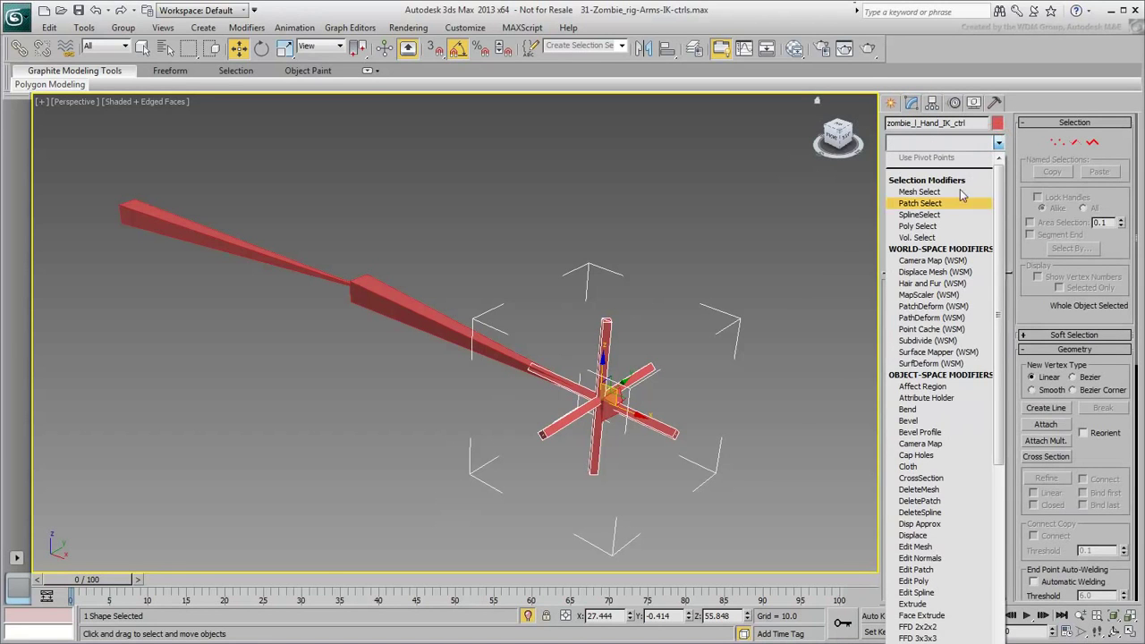
left_click(930, 399)
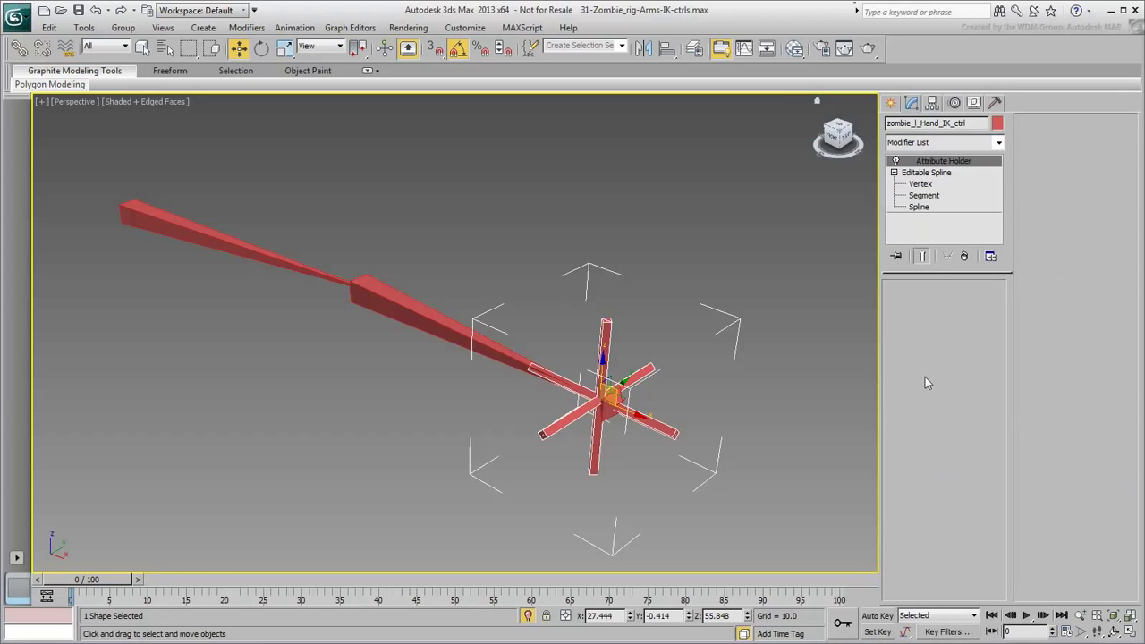
Open the Parameter Editor and define a float spinner parameter named Elbow Swivel with a width of 100
key("alt+1")
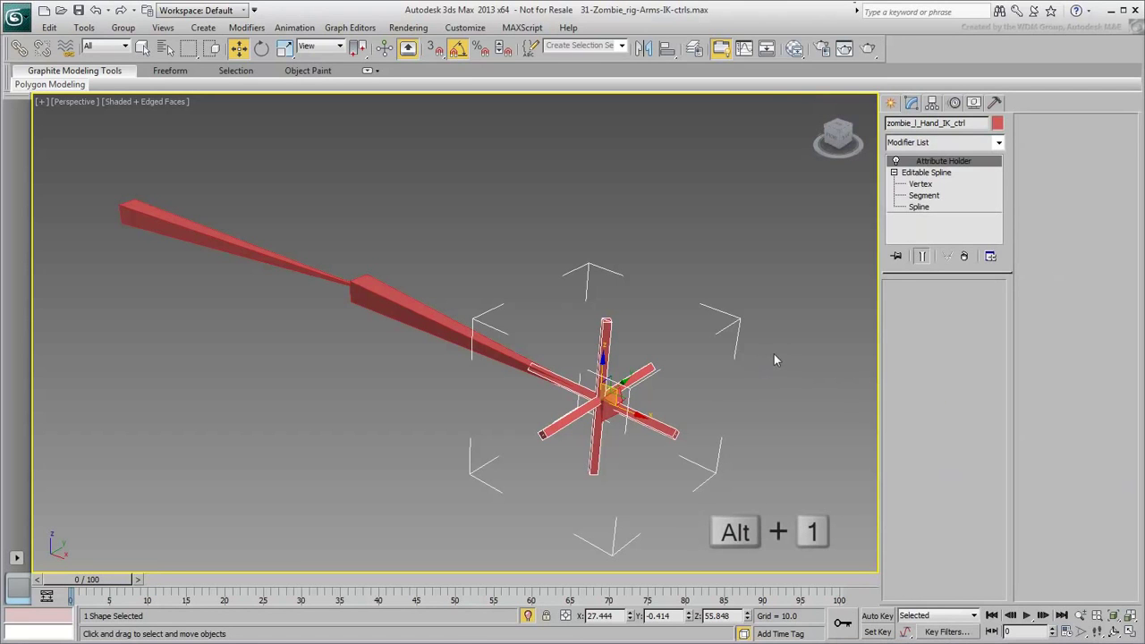
left_click_drag(360, 178, 183, 116)
double_click(213, 322)
type("Elbow Swivel")
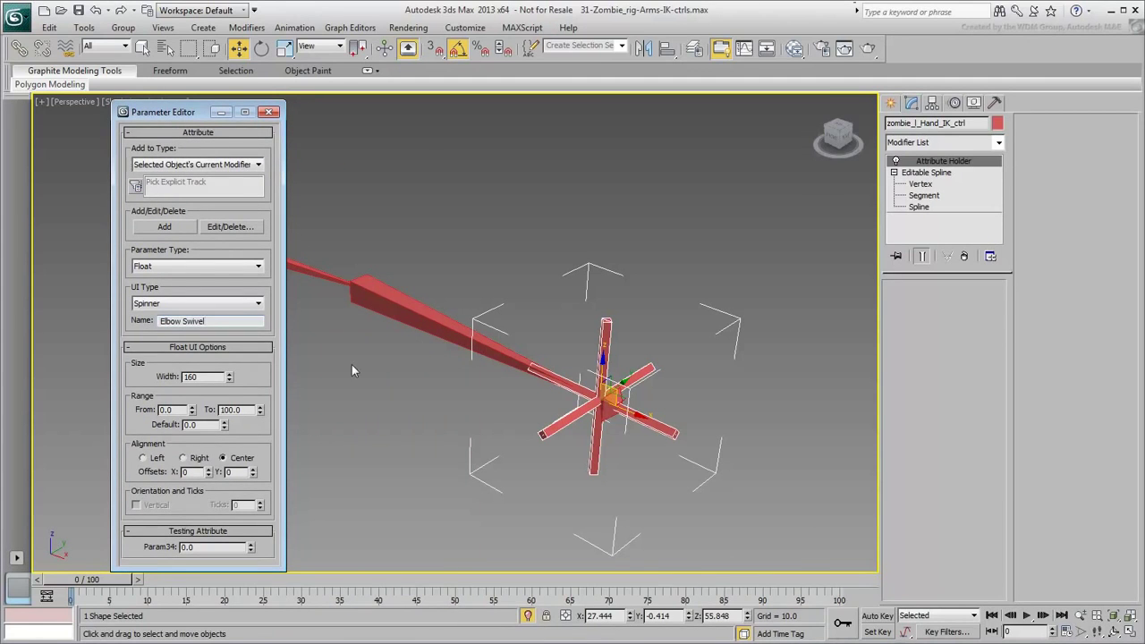
left_click(213, 377)
left_click_drag(201, 375, 158, 370)
type("100")
key("Return")
Set the parameter's range from -10 to 10 with right alignment, add it to the Attribute Holder, and close the editor
left_click_drag(180, 410, 141, 409)
type("-10")
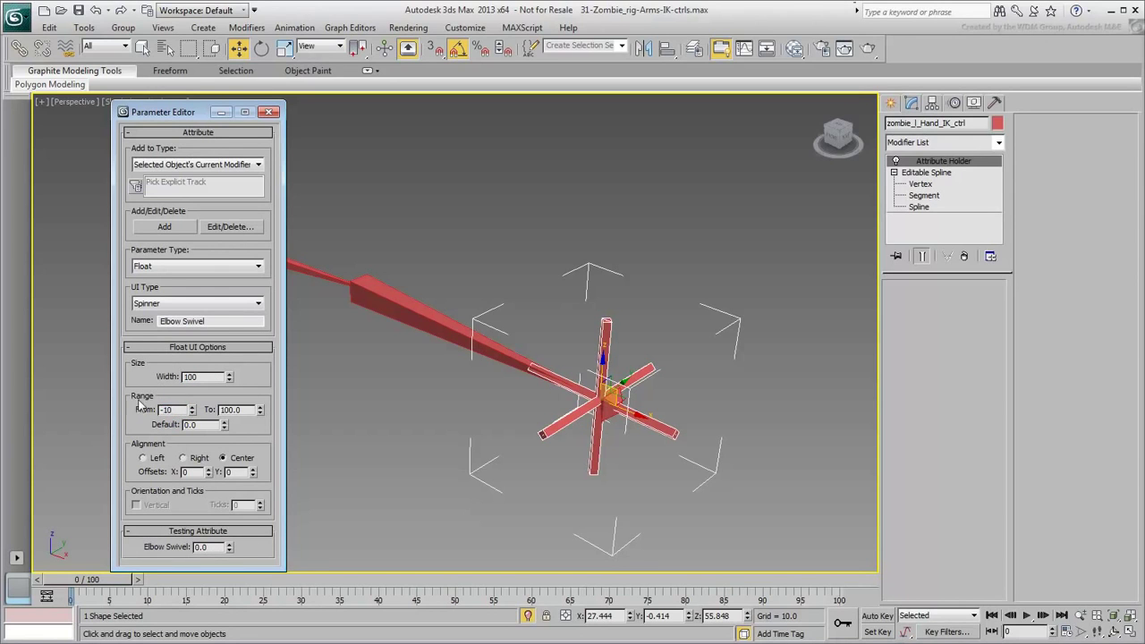
double_click(247, 409)
type("10")
left_click(183, 457)
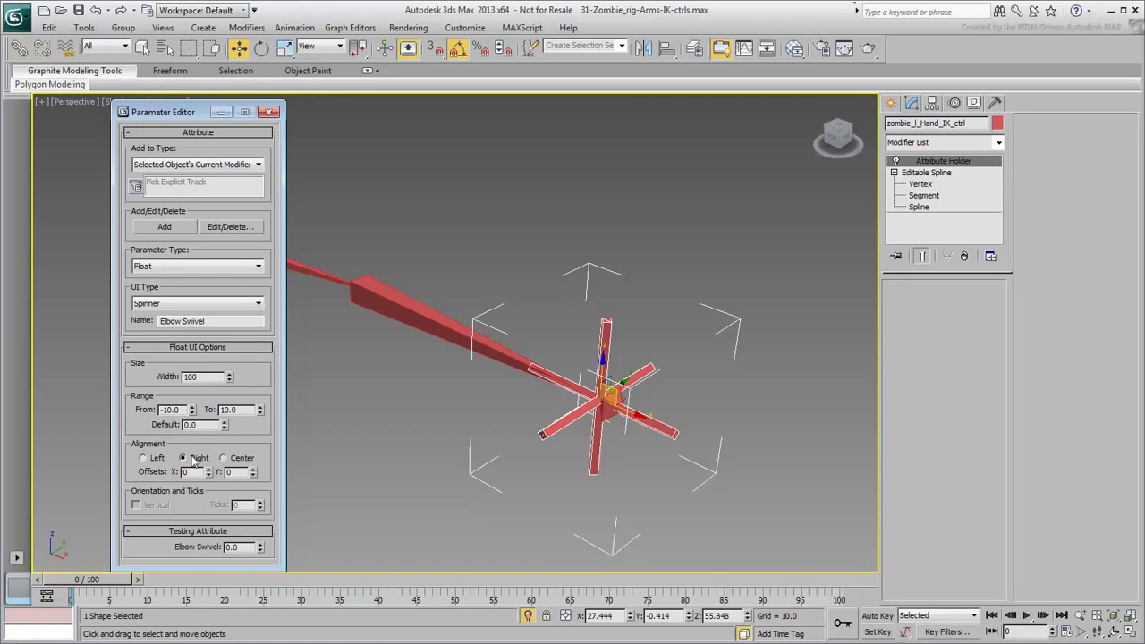
left_click(165, 226)
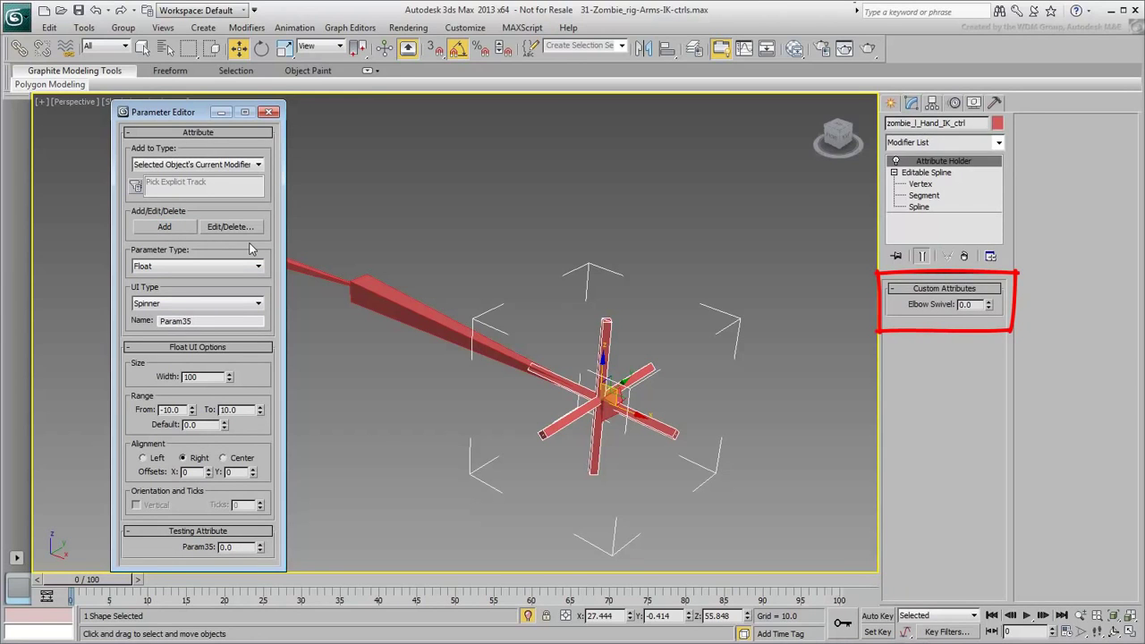
left_click(272, 113)
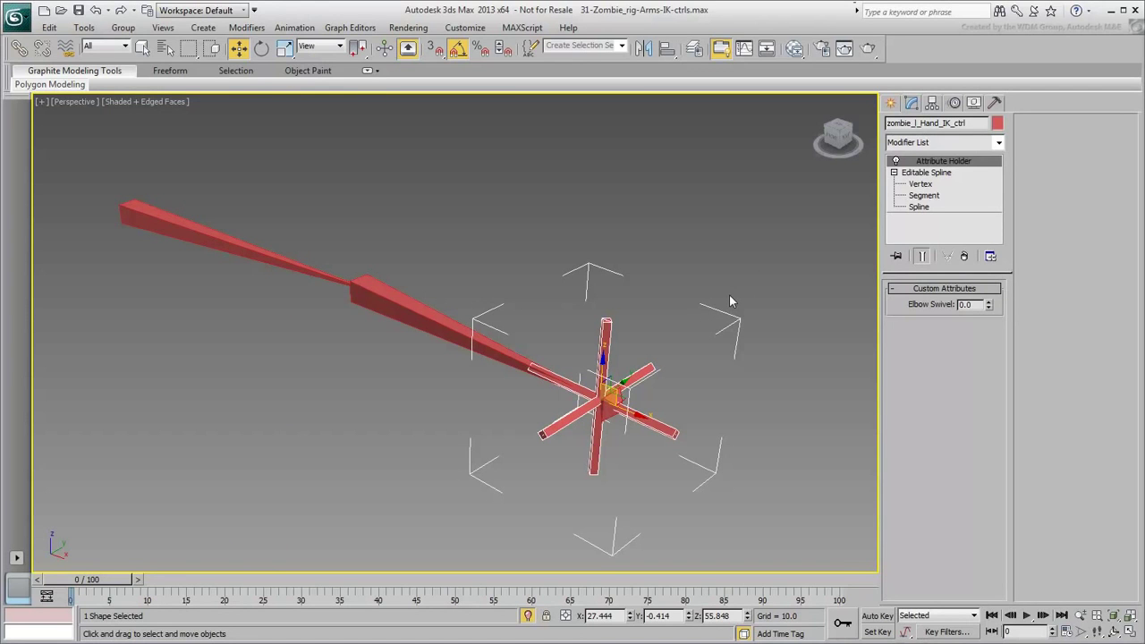
Display the wrist area in wireframe and open the Reaction Manager beside the hand control
mouse_move(708, 379)
middle_mouse_down("alt")
mouse_move(647, 370)
mouse_move(668, 368)
middle_mouse_up("alt")
key("F3")
scroll(600, 378, "up", 8)
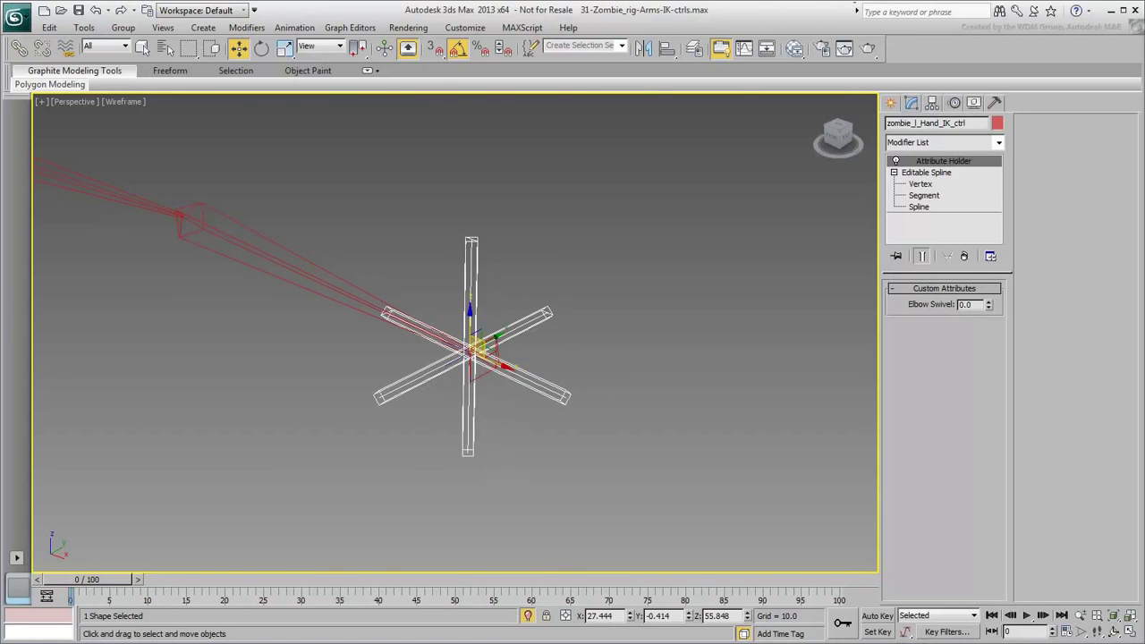
middle_click_drag(358, 322, 599, 343)
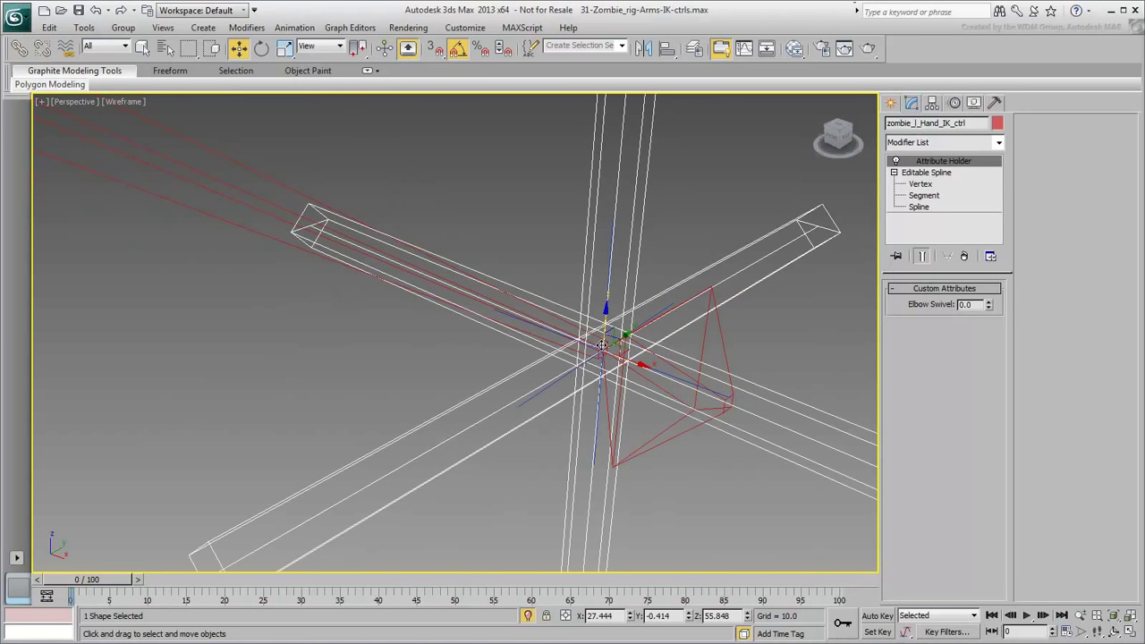
left_click(294, 28)
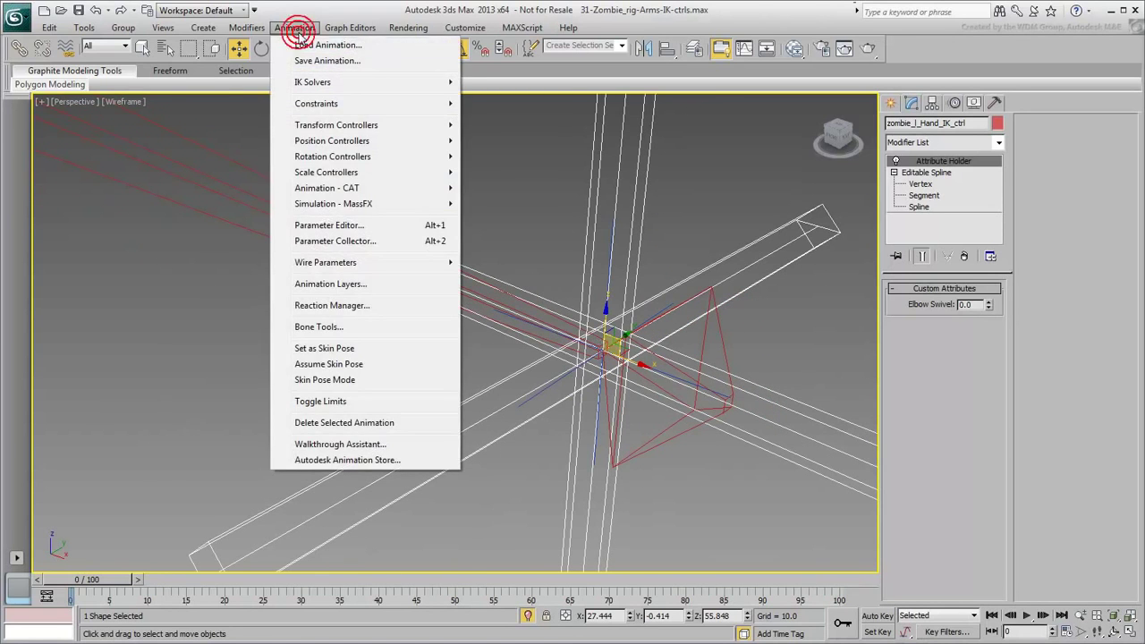
left_click(332, 305)
left_click_drag(555, 204, 242, 122)
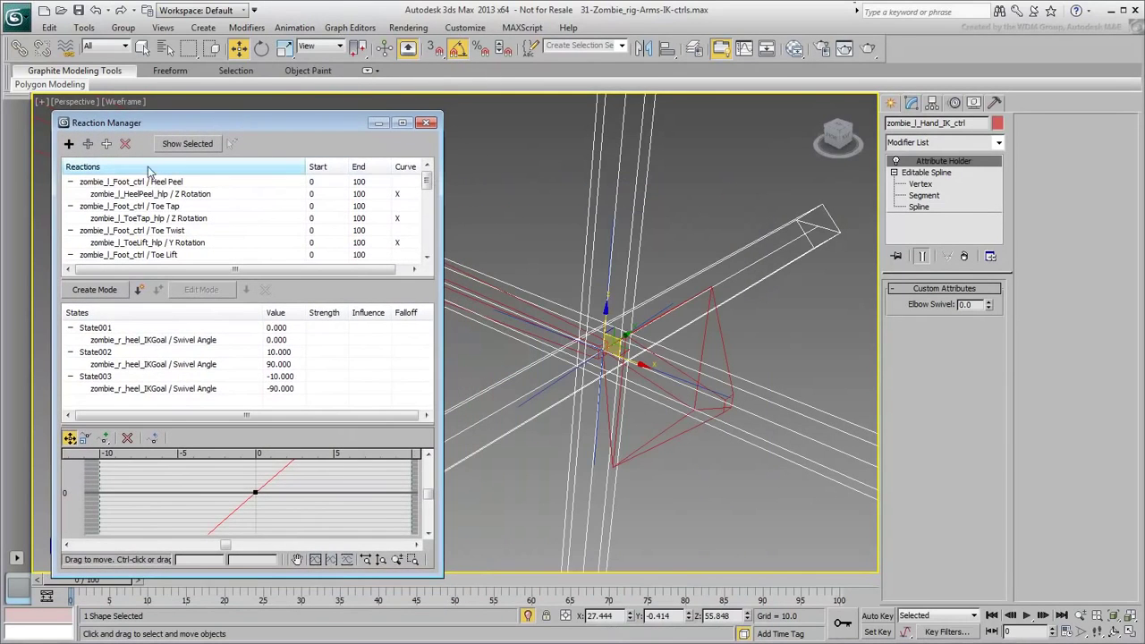
Add the Elbow Swivel attribute of zombie_l_Hand_IK_ctrl as a new reaction master
left_click(69, 145)
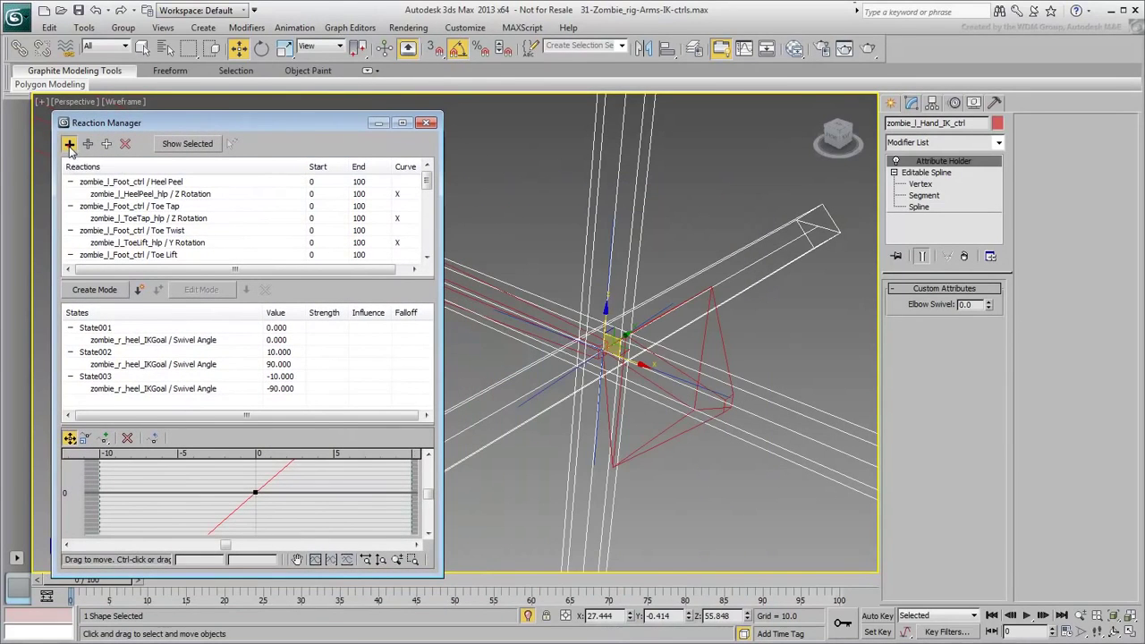
left_click(782, 248)
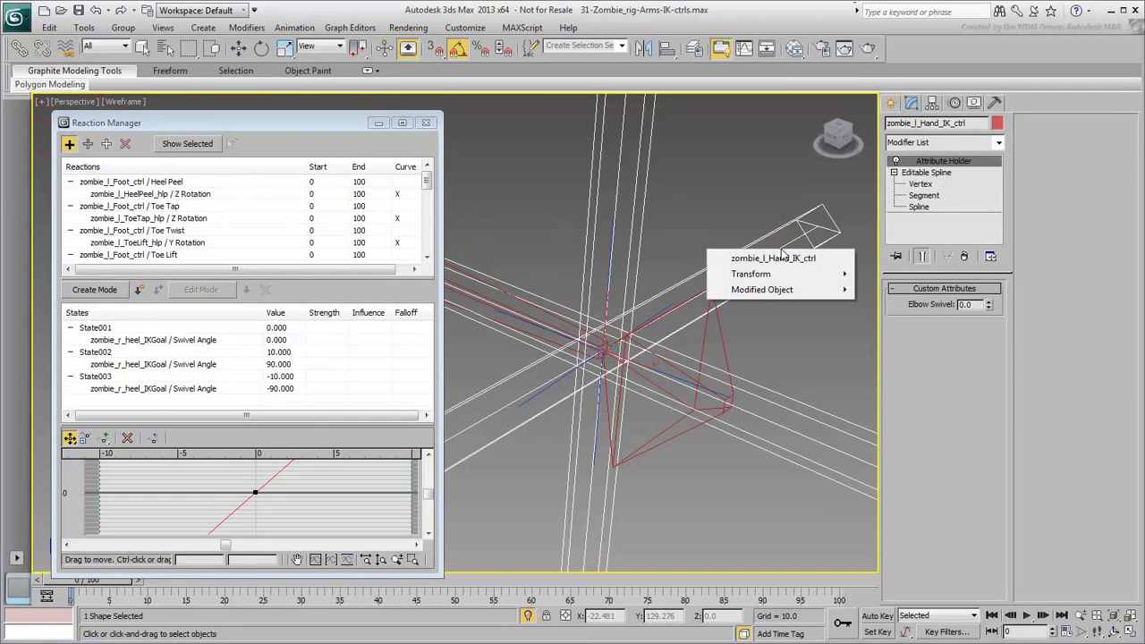
mouse_move(775, 289)
mouse_move(903, 294)
mouse_move(1007, 290)
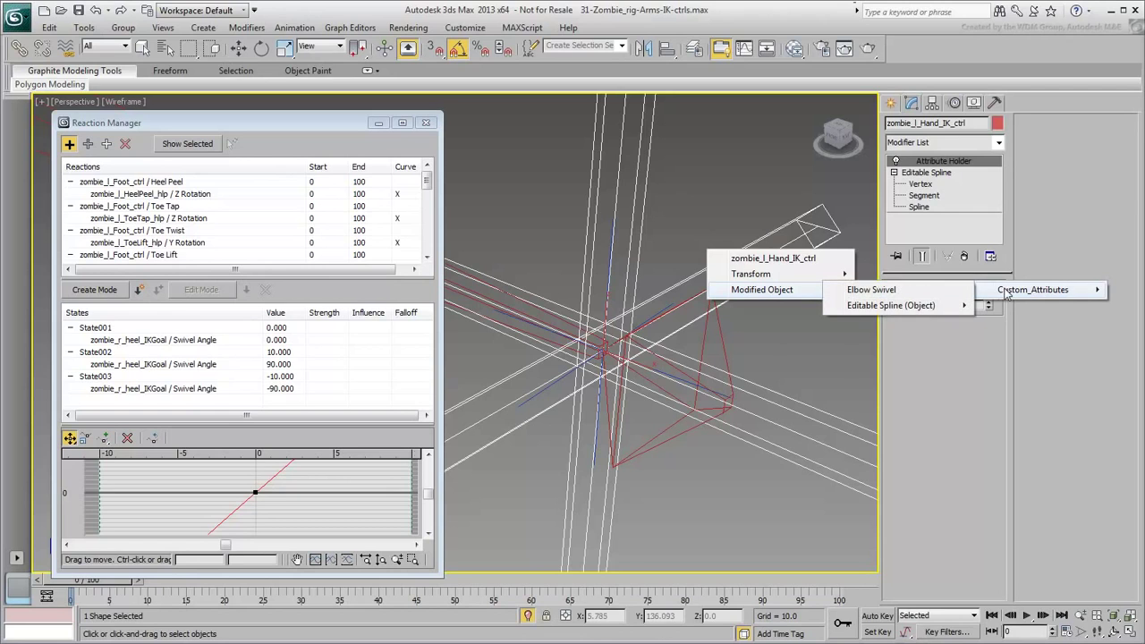
left_click(897, 294)
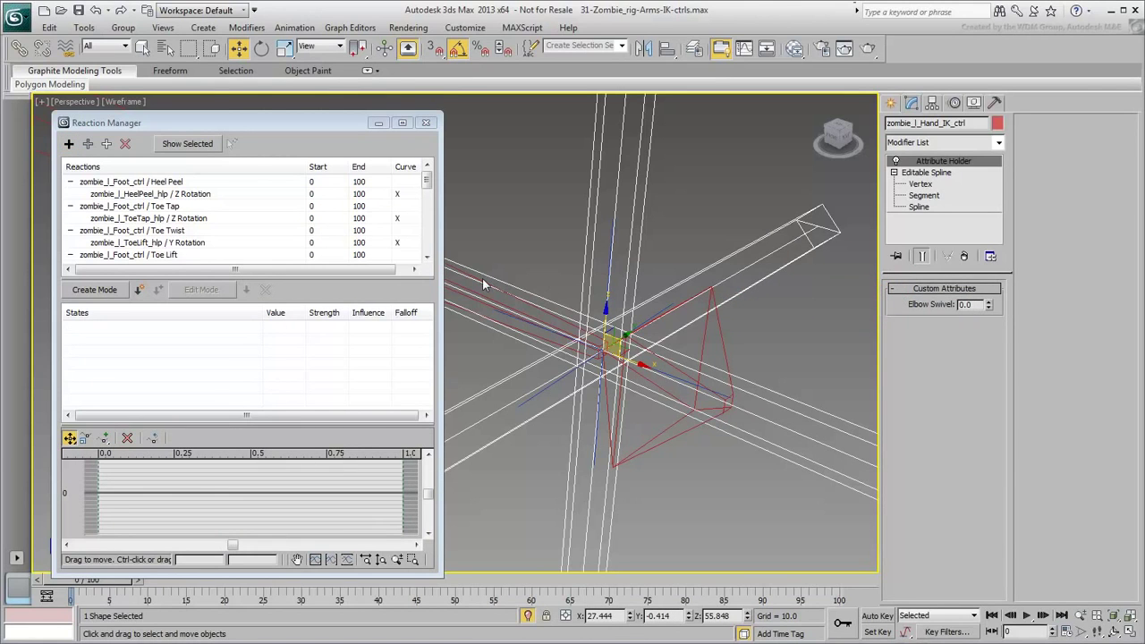
Select the left hand's IK goal and add its Swivel Angle as the slave of the Elbow Swivel reaction
left_click(523, 404)
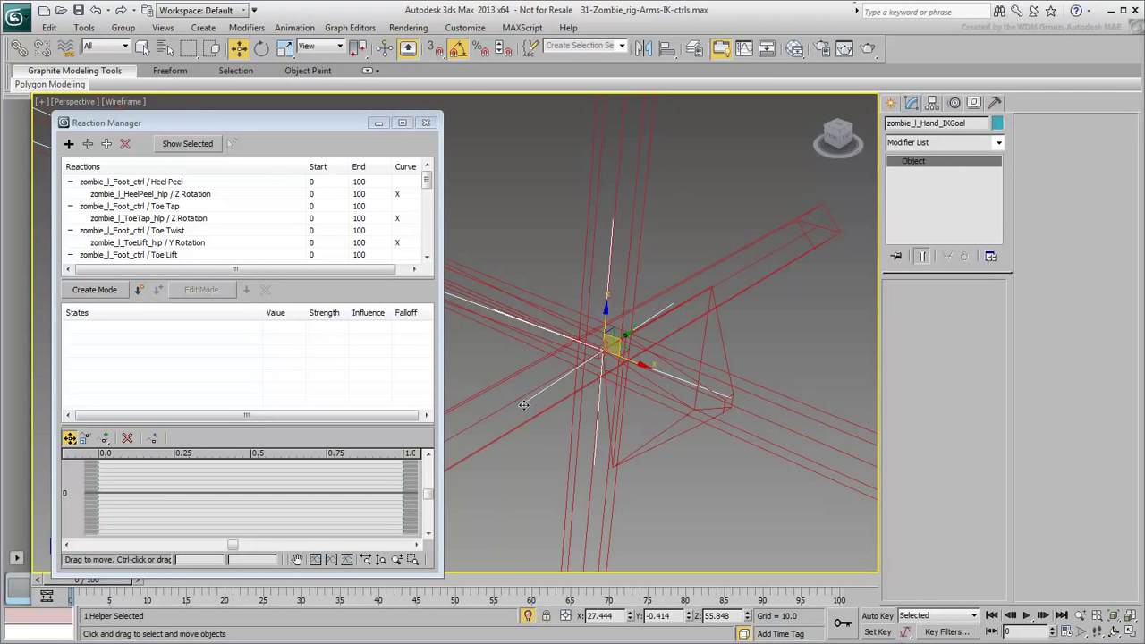
left_click(105, 145)
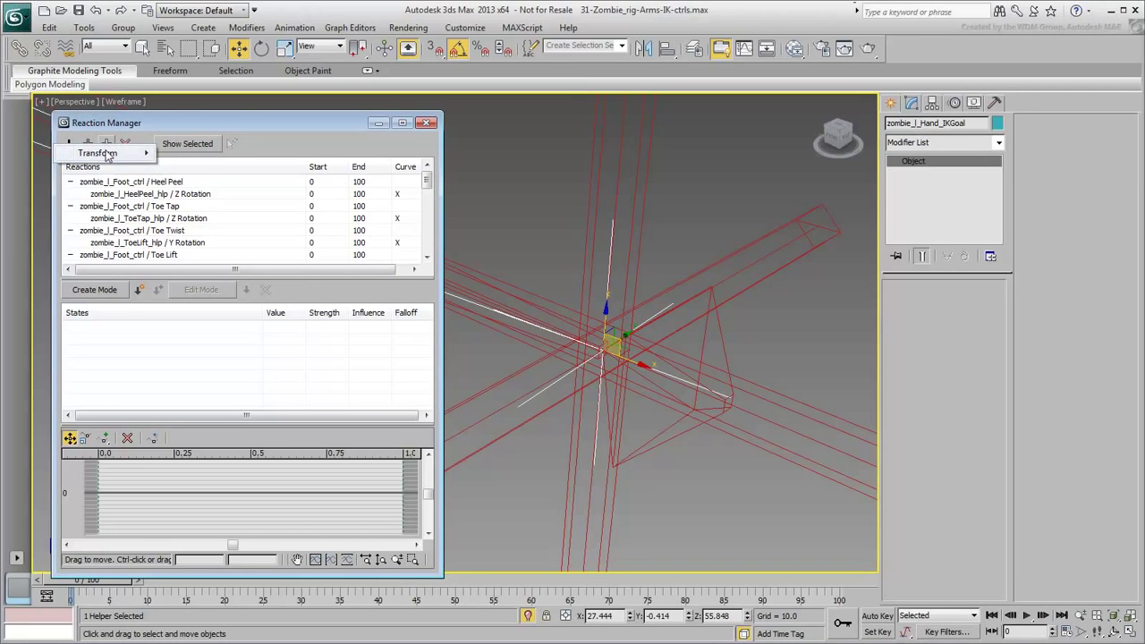
mouse_move(108, 156)
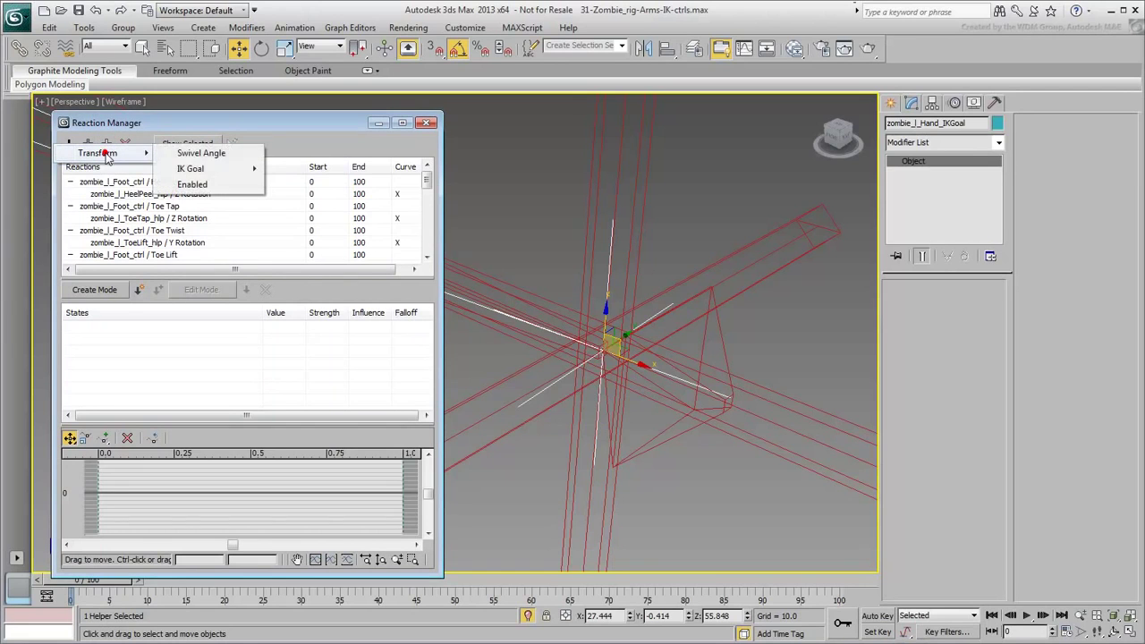
left_click(212, 157)
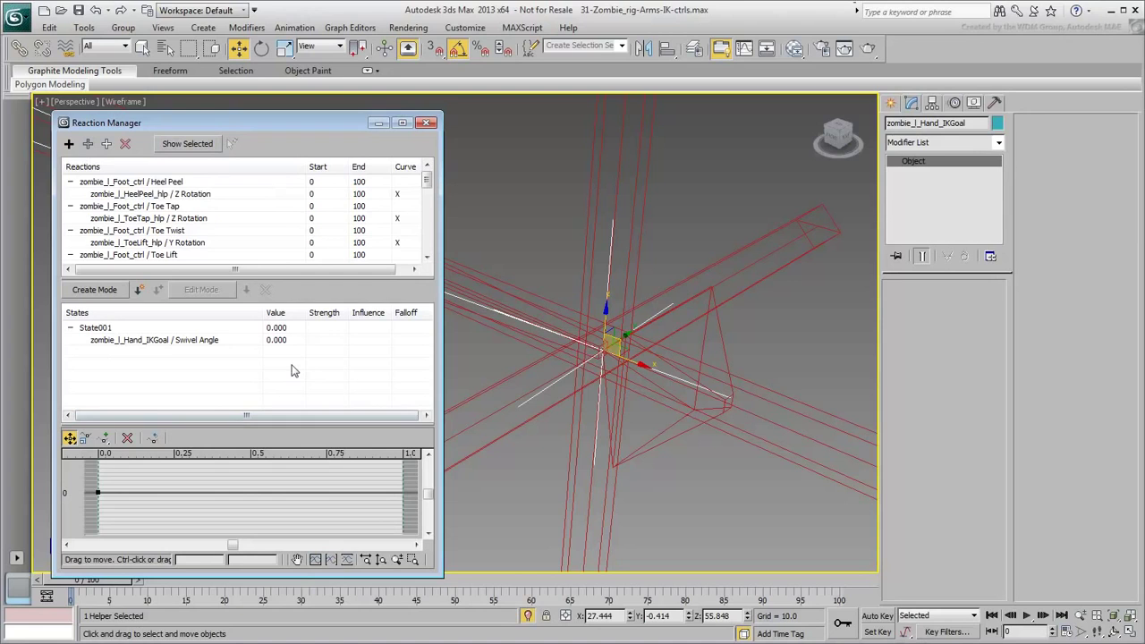
Create two more reaction states and set State002 to a master value of 10 with a swivel angle of 90
left_click(139, 291)
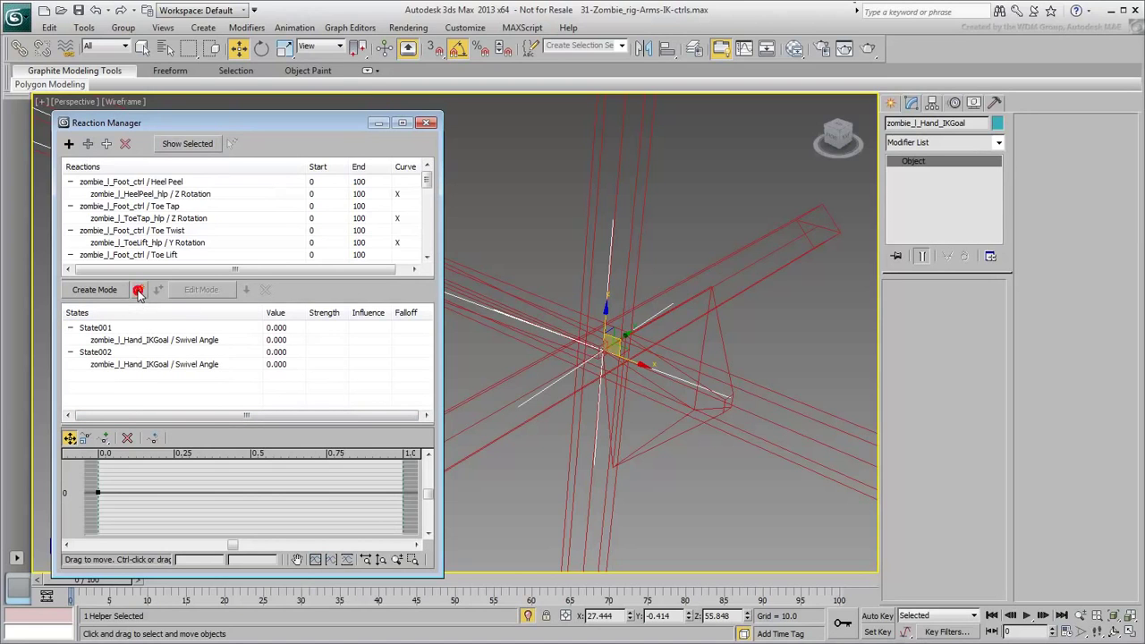
left_click(138, 291)
double_click(276, 352)
type("10")
key("Return")
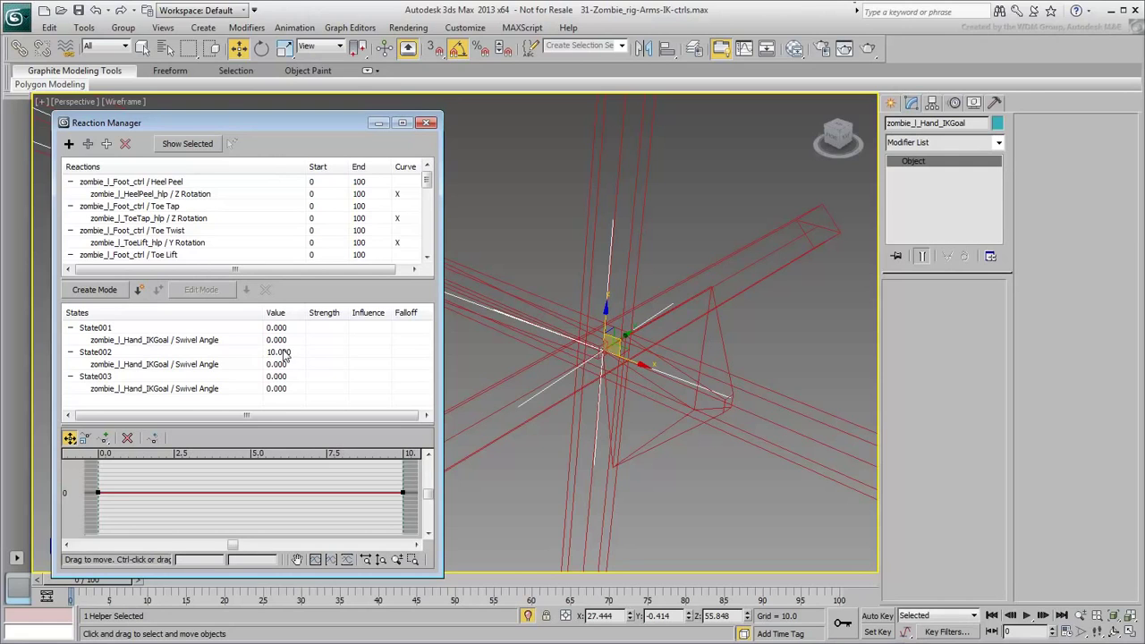
double_click(276, 364)
type("90")
key("Return")
Set State003 to a master value of -10 with a swivel angle of -90, and close the Reaction Manager
double_click(276, 377)
type("-10")
key("Return")
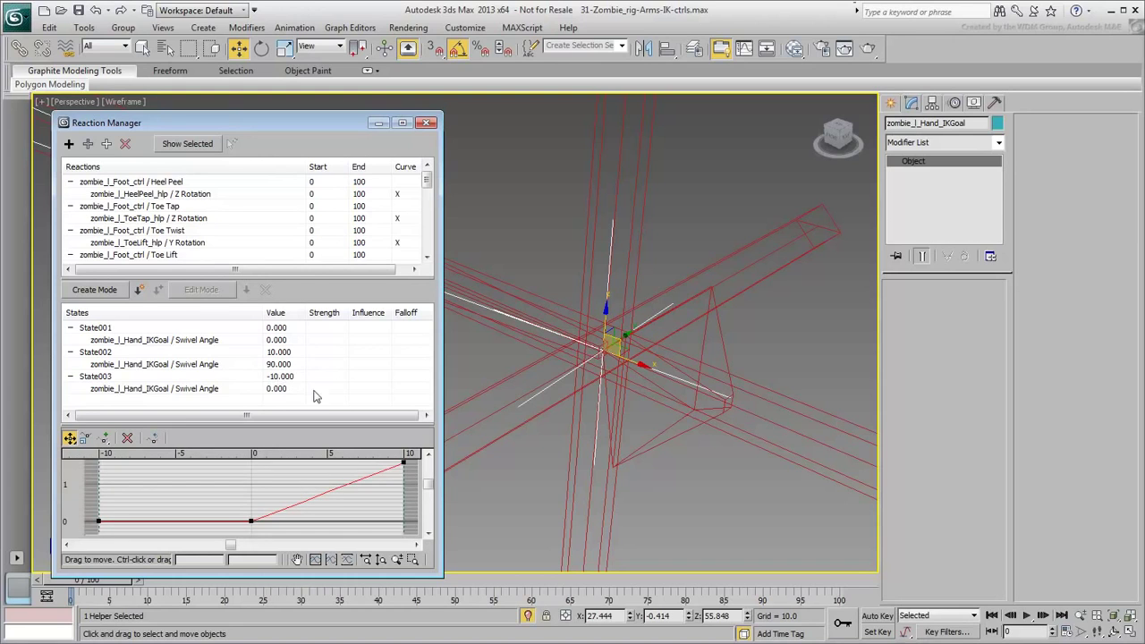
double_click(277, 389)
type("-90")
key("Return")
left_click(429, 123)
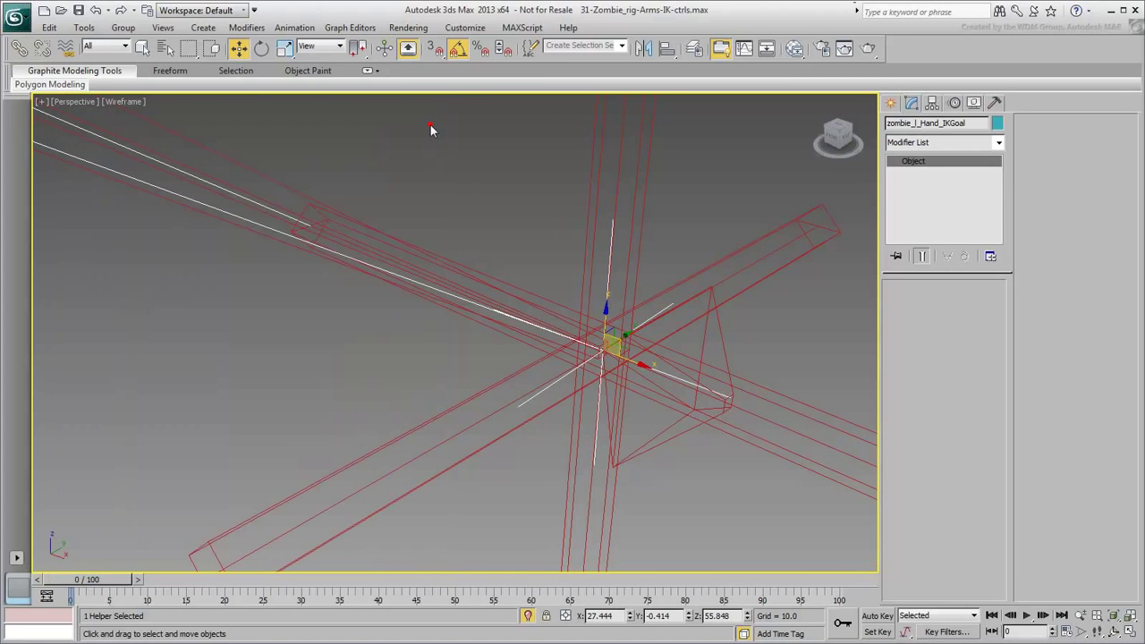
Display the whole isolated left arm in shaded mode with edged faces
scroll(408, 327, "down", 9)
middle_click_drag(313, 310, 339, 342)
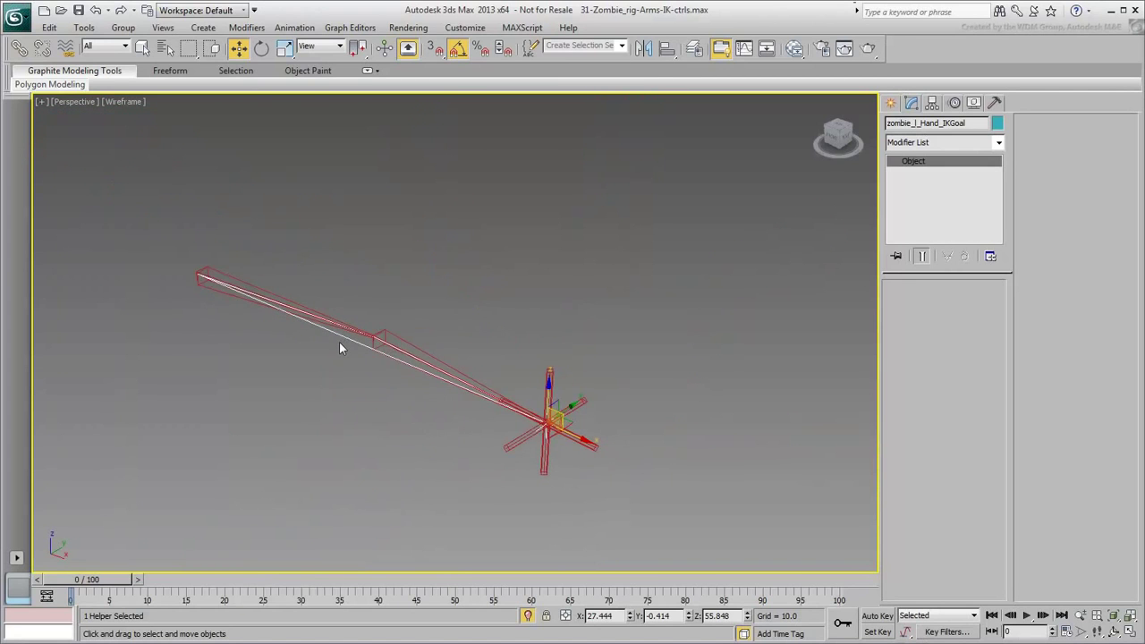
key("F3")
Test the IK arm by moving the hand control toward the shoulder and varying its Elbow Swivel value
left_click(503, 456)
left_click_drag(573, 417, 356, 427)
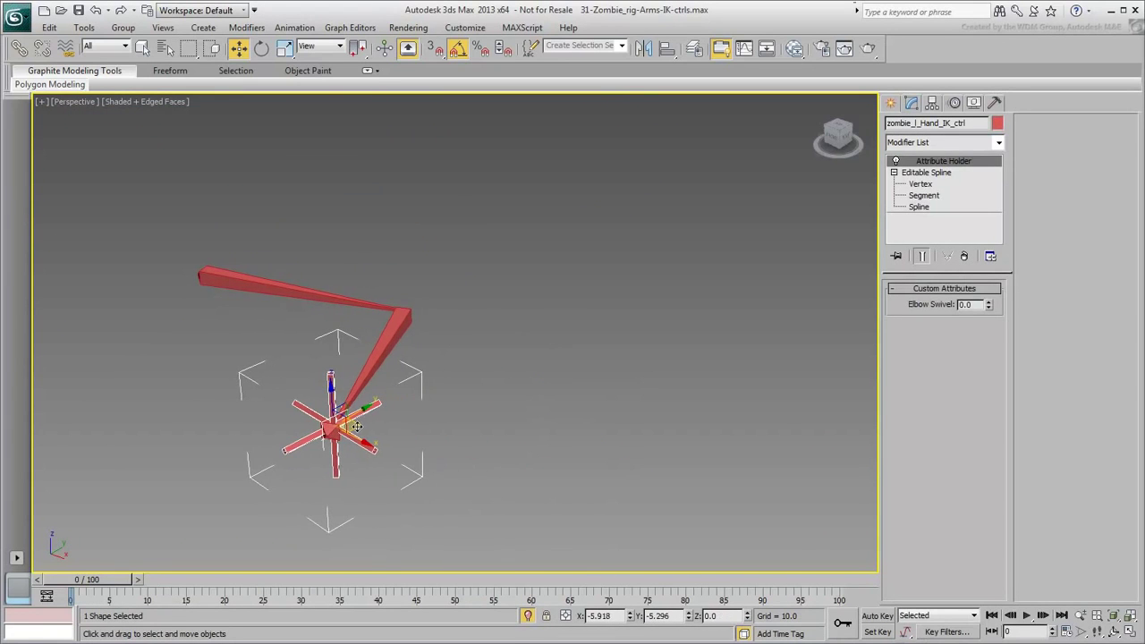
mouse_move(989, 307)
left_mouse_down()
mouse_move(982, 274)
mouse_move(995, 342)
mouse_move(989, 289)
mouse_move(993, 326)
left_mouse_up()
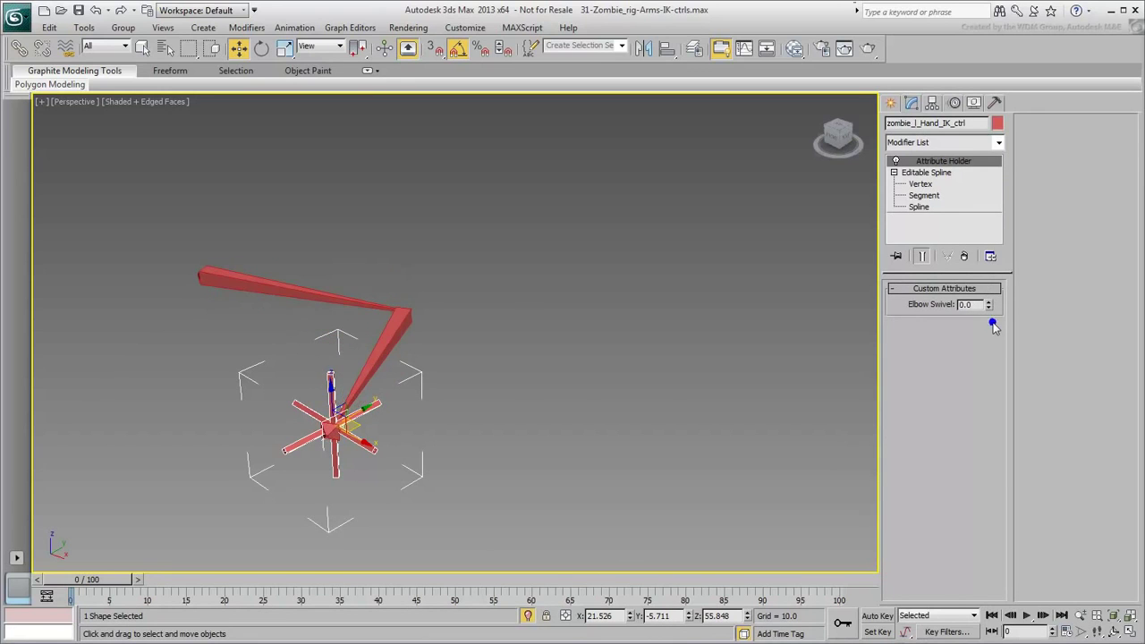
Return the hand IK control to its zero transform and exit isolation to show the full rig
right_click(441, 443)
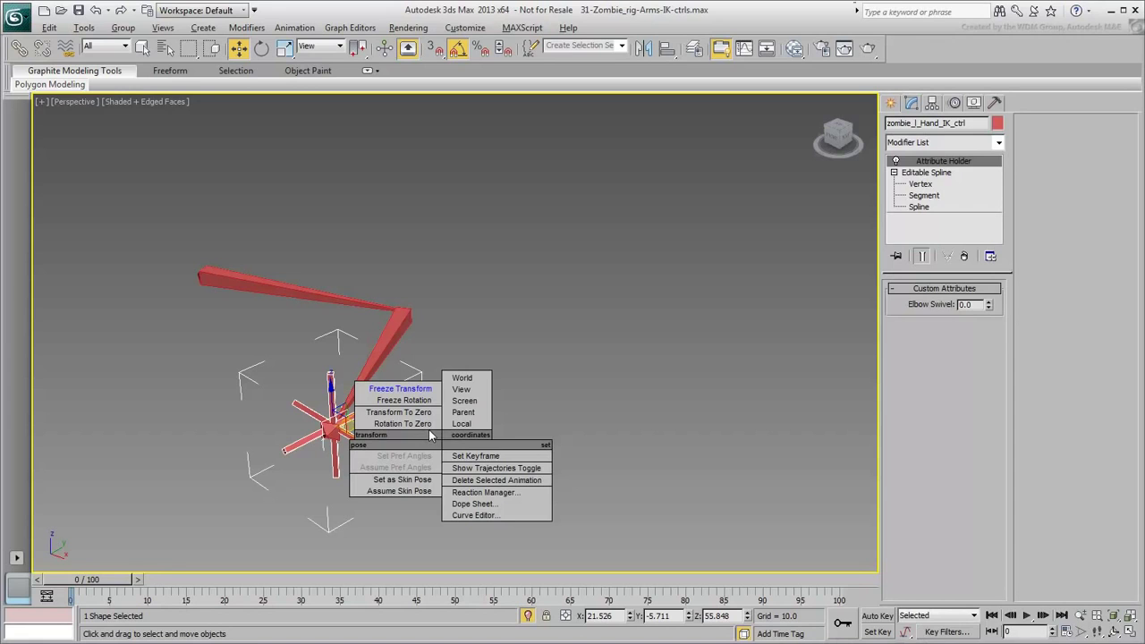
left_click(420, 414)
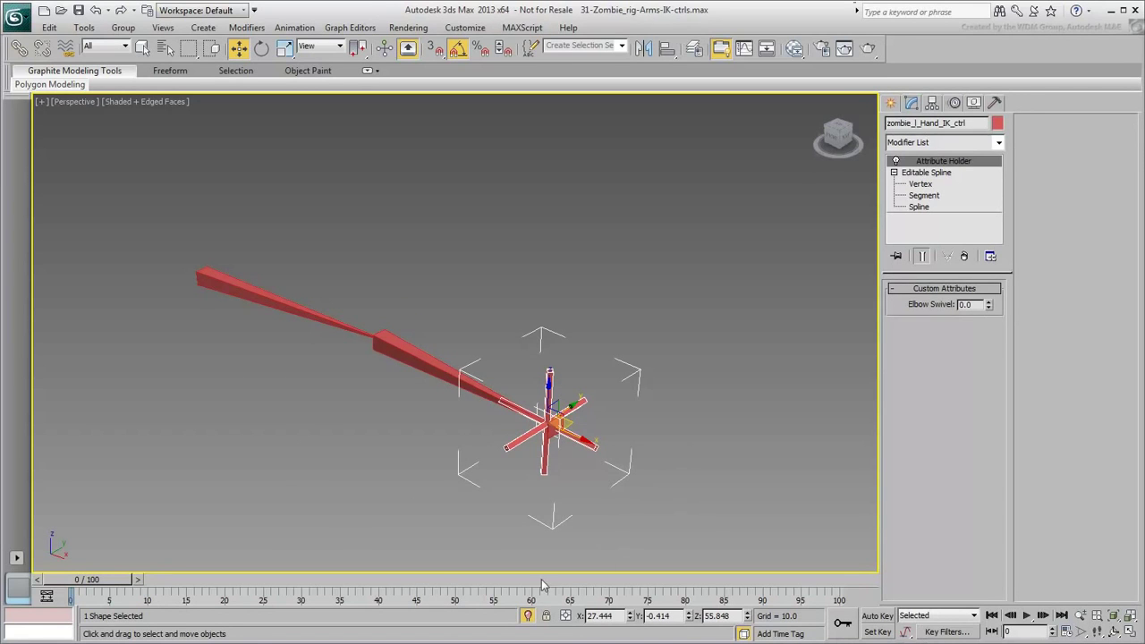
left_click(528, 616)
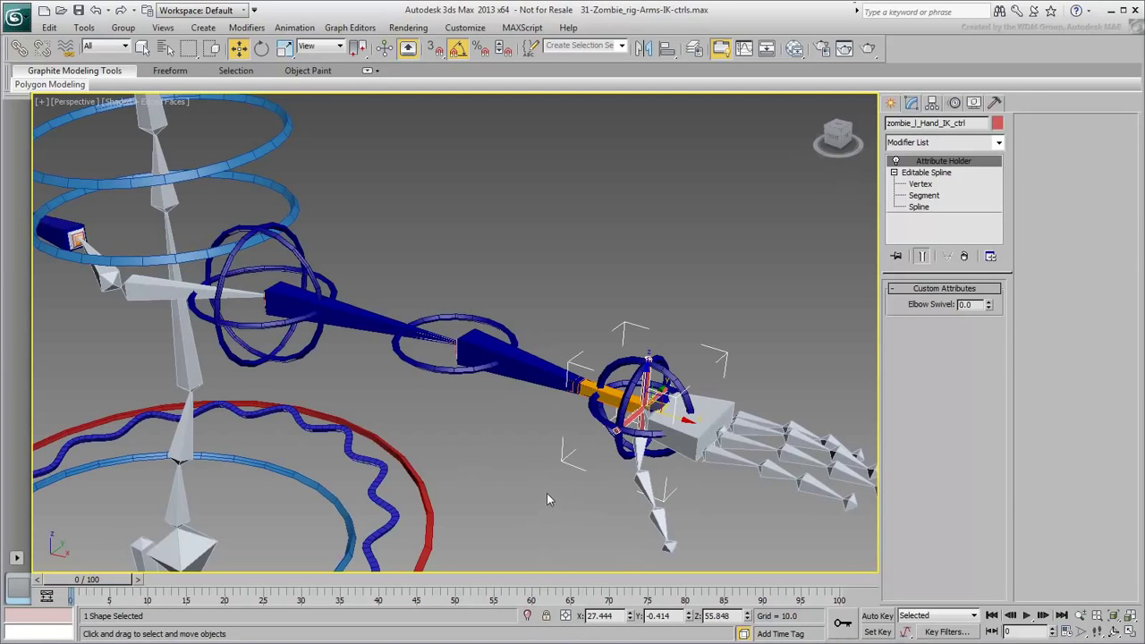
Test the FK arm by rotating the left shoulder and elbow FK controls
left_click(303, 266)
right_click(303, 267)
left_click(320, 291)
left_click_drag(289, 286, 290, 270)
left_click(427, 285)
left_click_drag(445, 277, 453, 292)
Move the hand IK control down toward the hip rings and vary Elbow Swivel to test the IK arm separately
left_click(665, 420)
right_click(665, 419)
left_click(680, 432)
left_click_drag(663, 404, 392, 521)
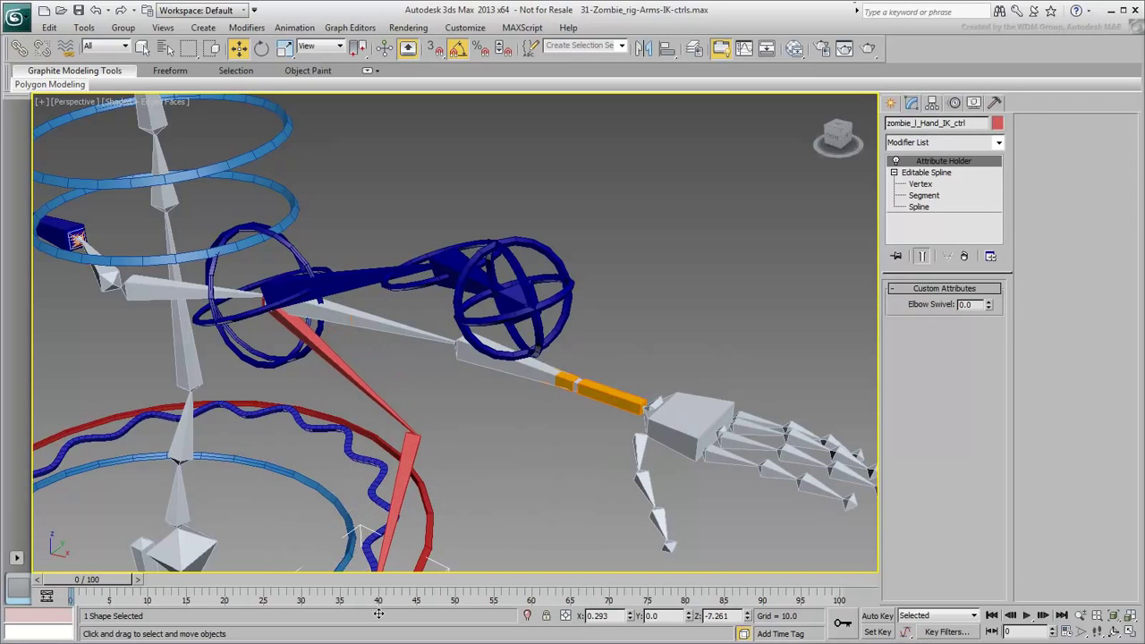
left_click_drag(989, 306, 988, 306)
Try rotating the left shoulder FK control and select the left clavicle bone
left_click(301, 267)
right_click(303, 270)
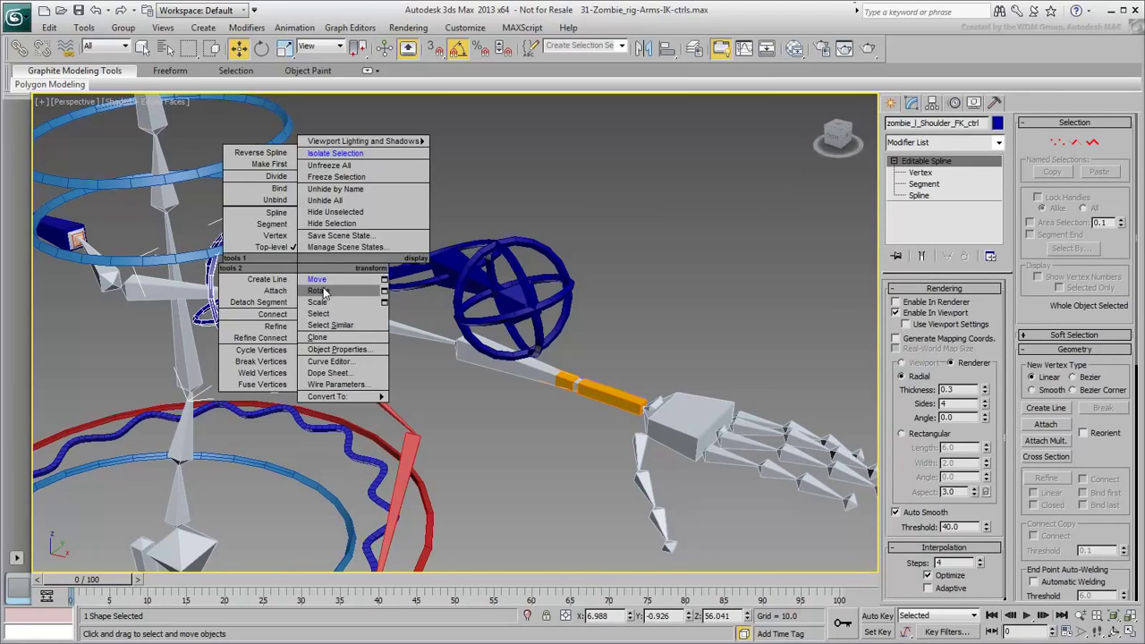
left_click(319, 290)
left_click_drag(268, 296, 218, 271)
left_click(184, 292)
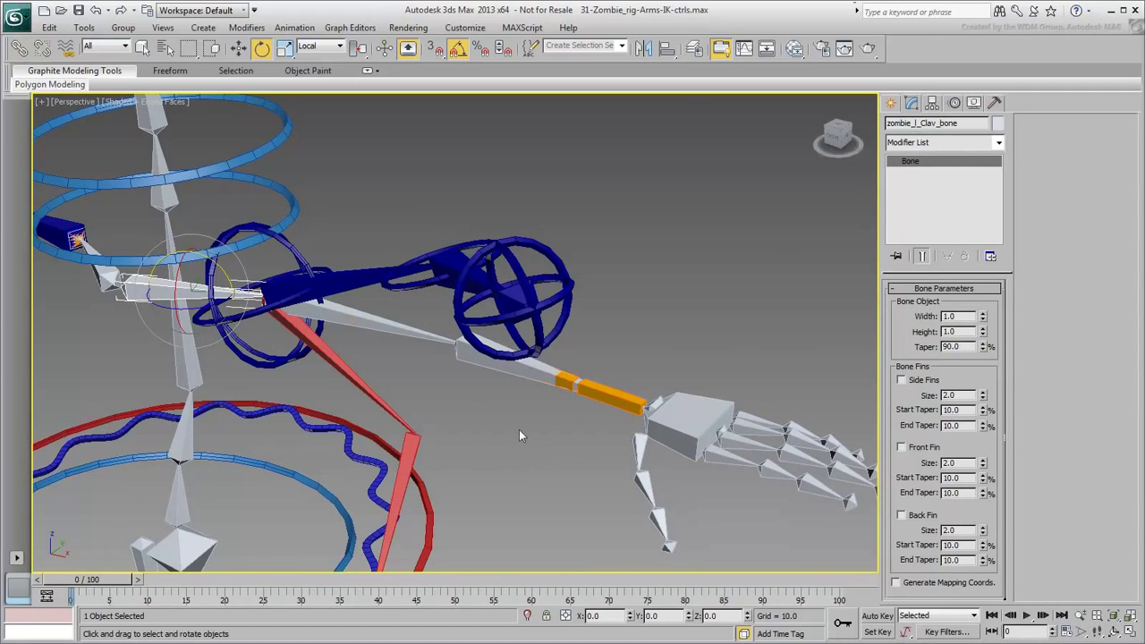
Reset the left hand, elbow and shoulder FK controls and the hand IK control to their zero transforms, and clear the selection
middle_click_drag(468, 411, 484, 376, "alt")
left_click(490, 269)
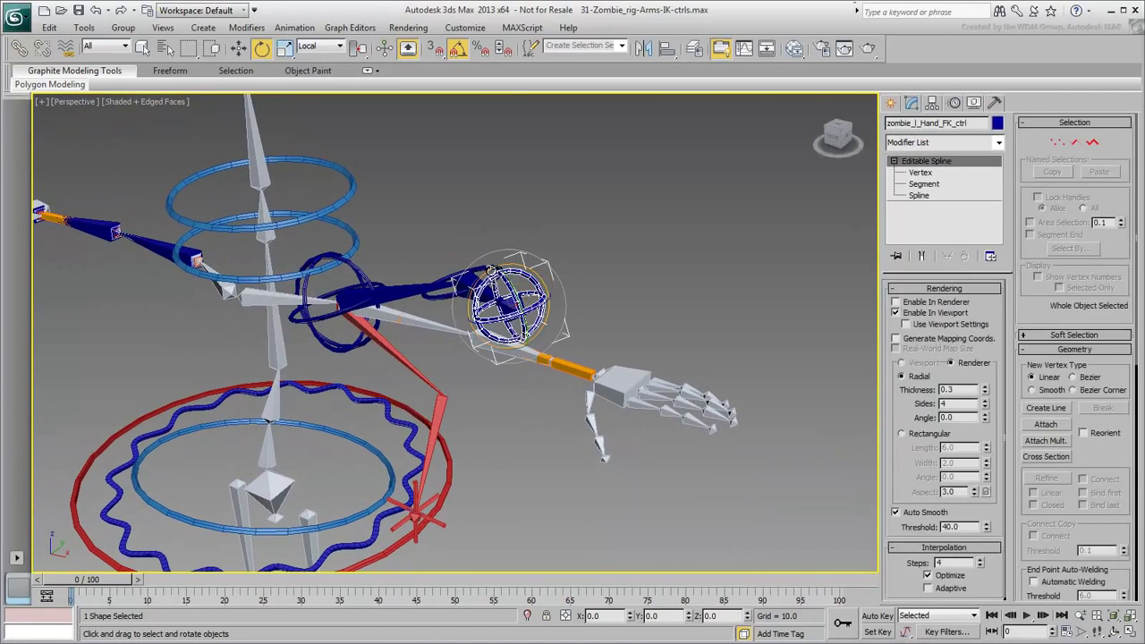
left_click(485, 268, "ctrl")
left_click(356, 267, "ctrl")
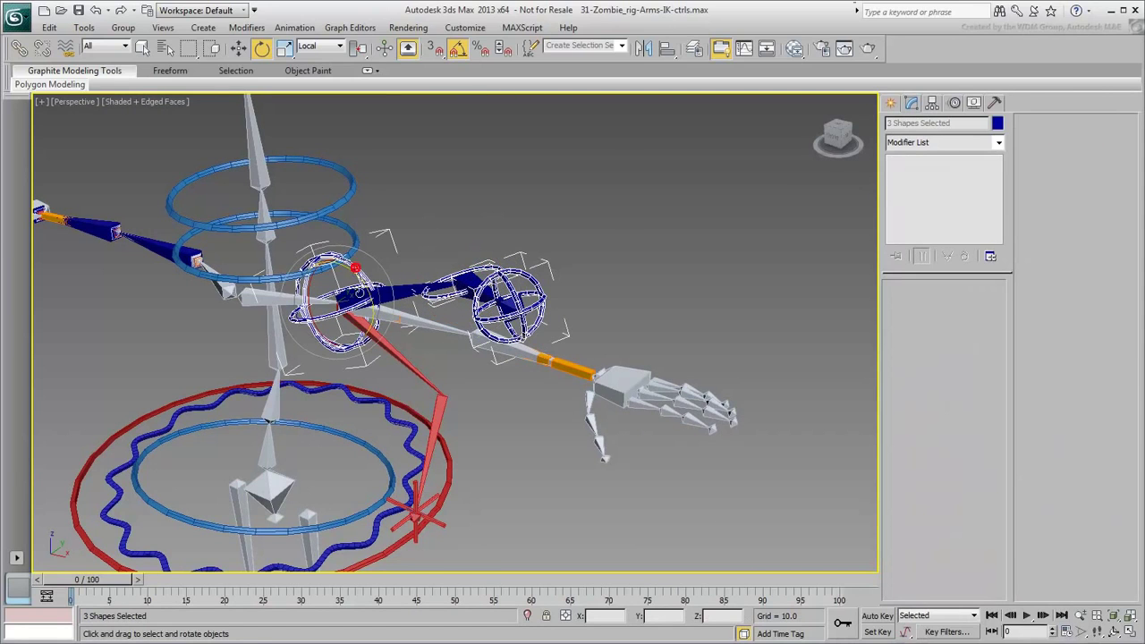
left_click(437, 524, "ctrl")
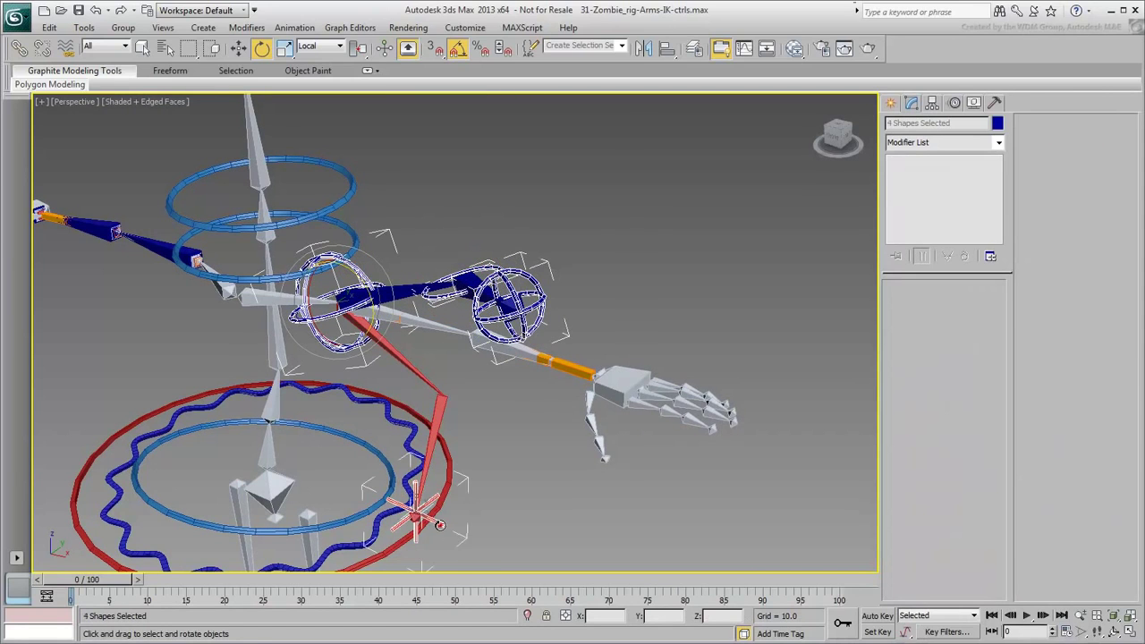
right_click(500, 457)
left_click(419, 438)
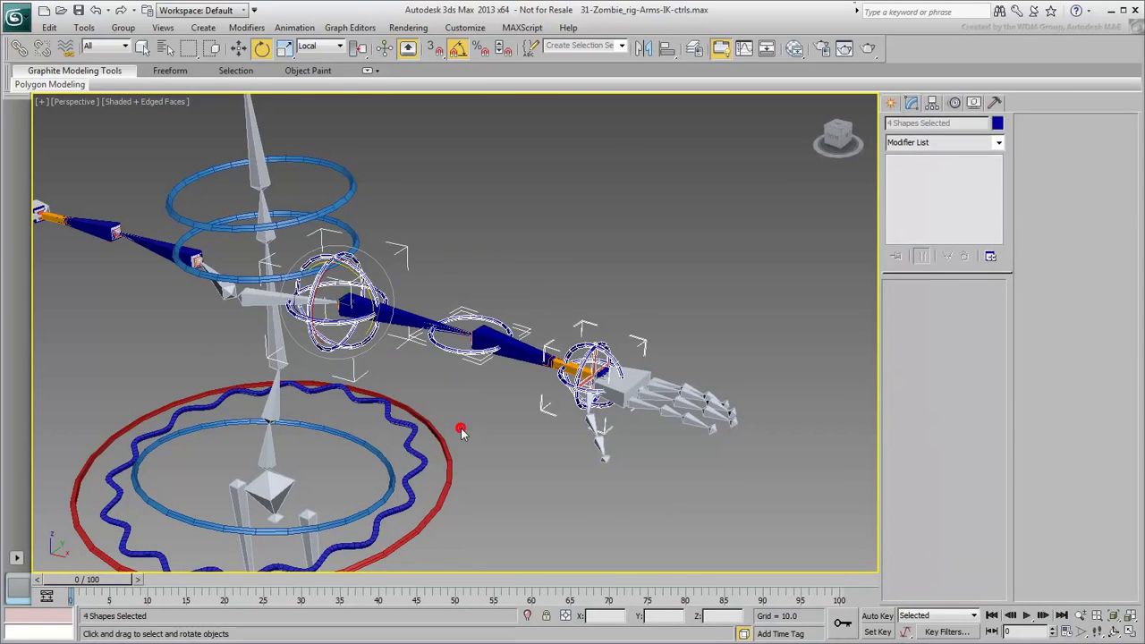
left_click(536, 479)
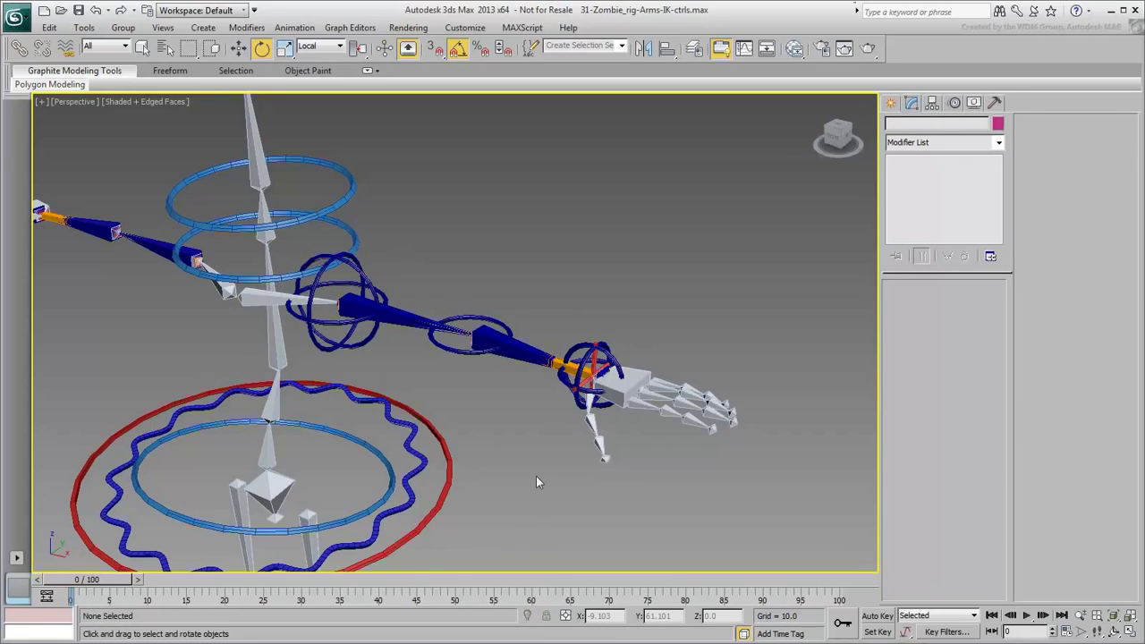